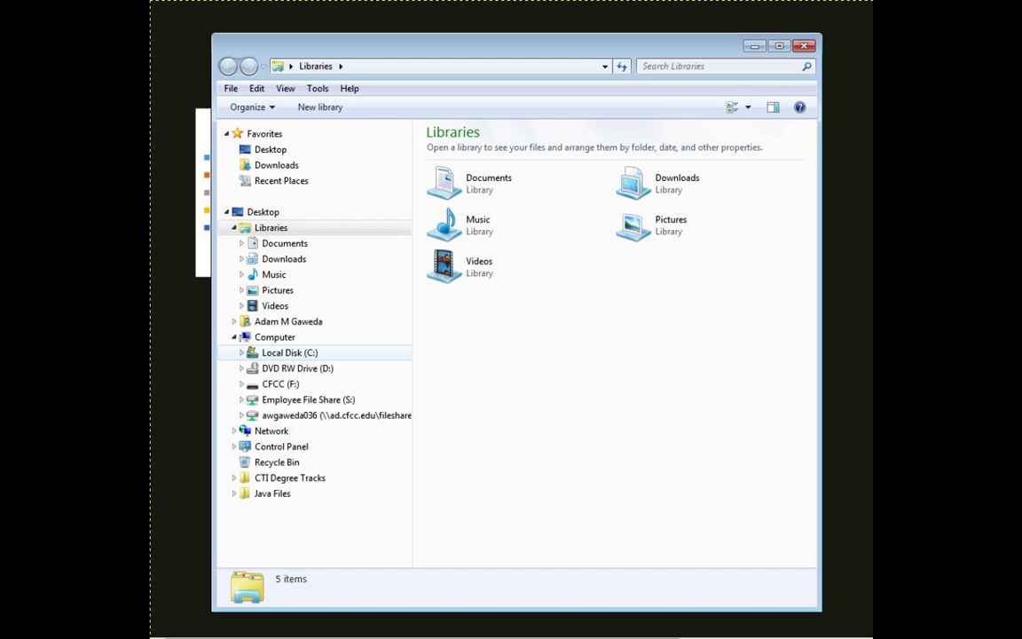
# - Open the Office15 folder inside Program Files (x86) > Microsoft Office on Local Disk (C:)
pyautogui.click(290, 352)
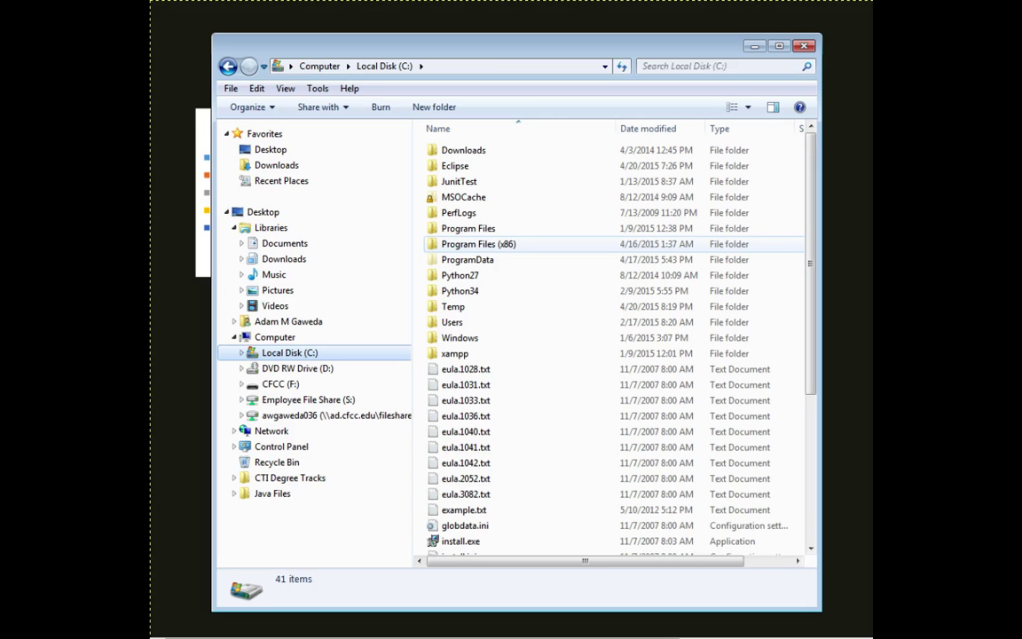
pyautogui.doubleClick(478, 243)
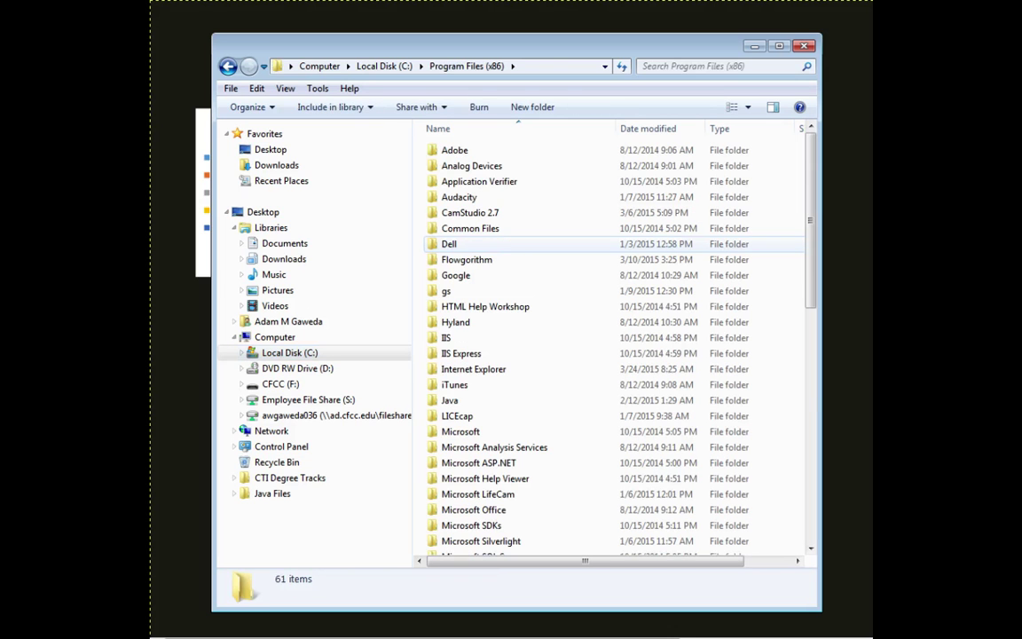
pyautogui.scroll(-3, 496, 355)
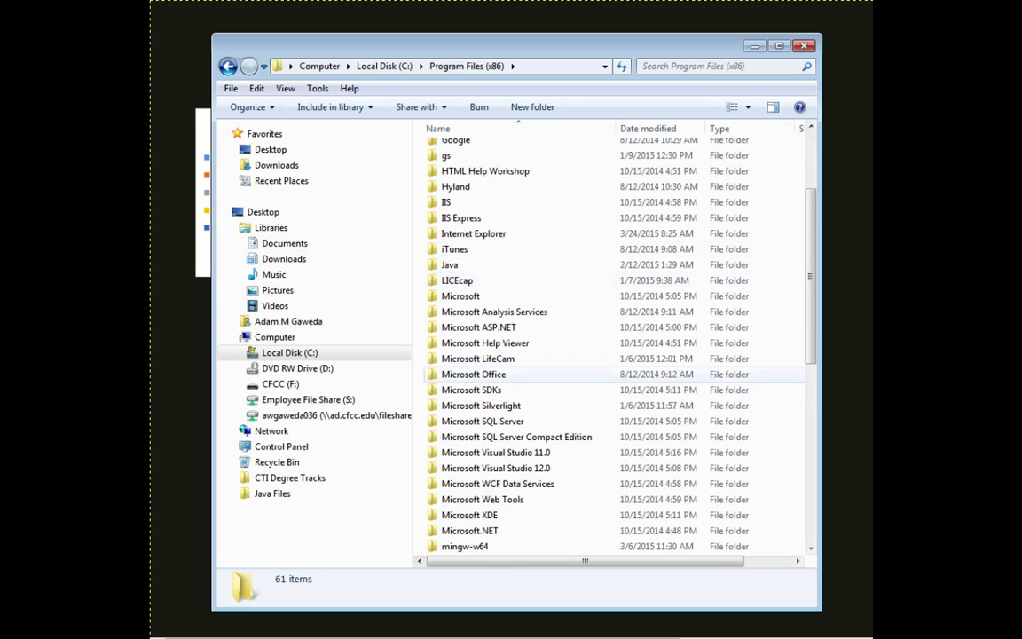
pyautogui.click(474, 374)
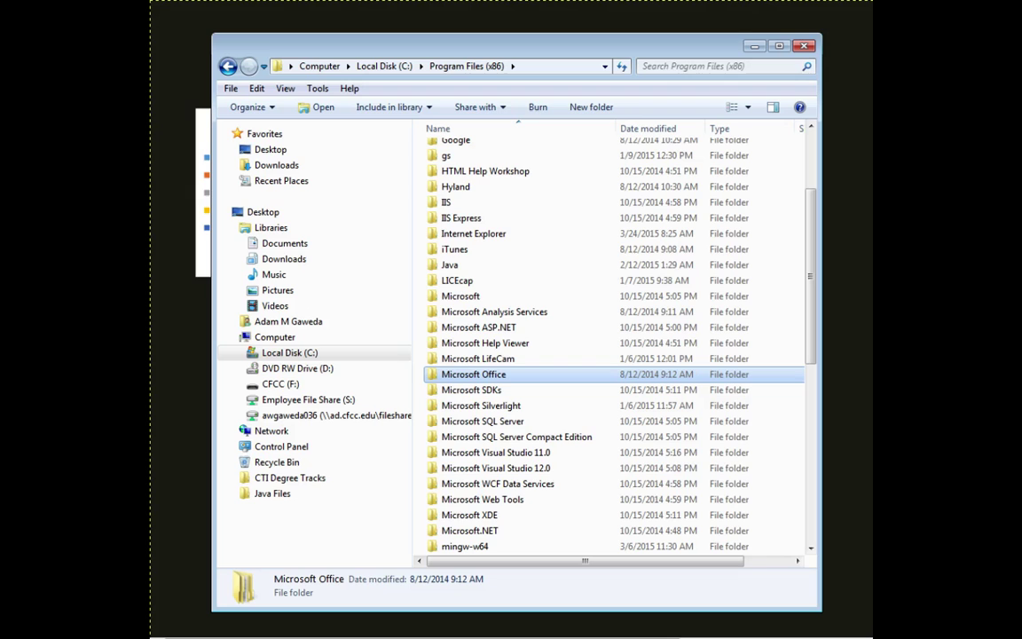
pyautogui.press('Return')
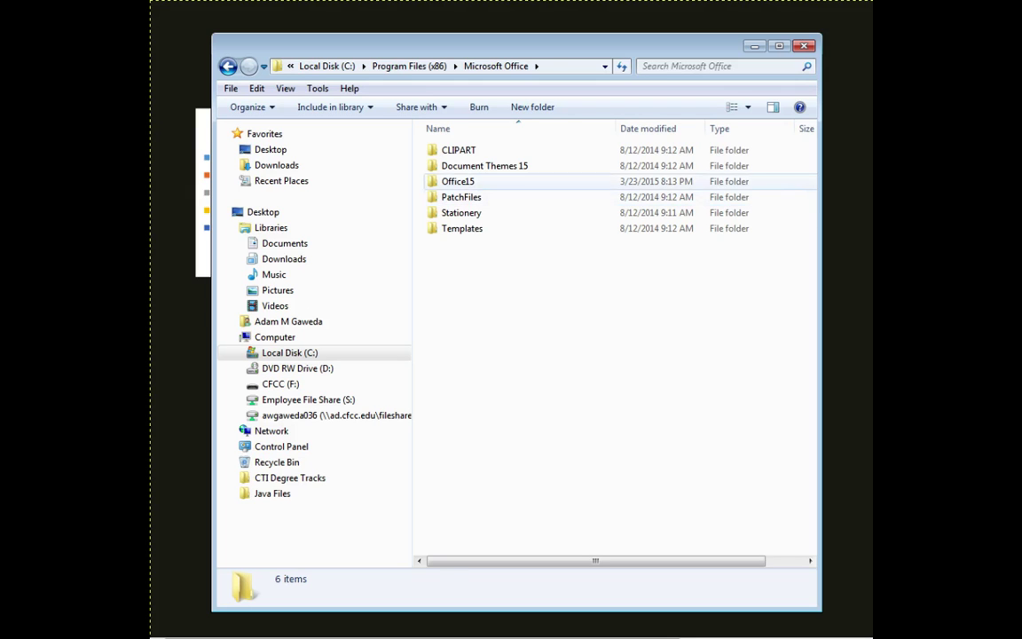
pyautogui.click(458, 181)
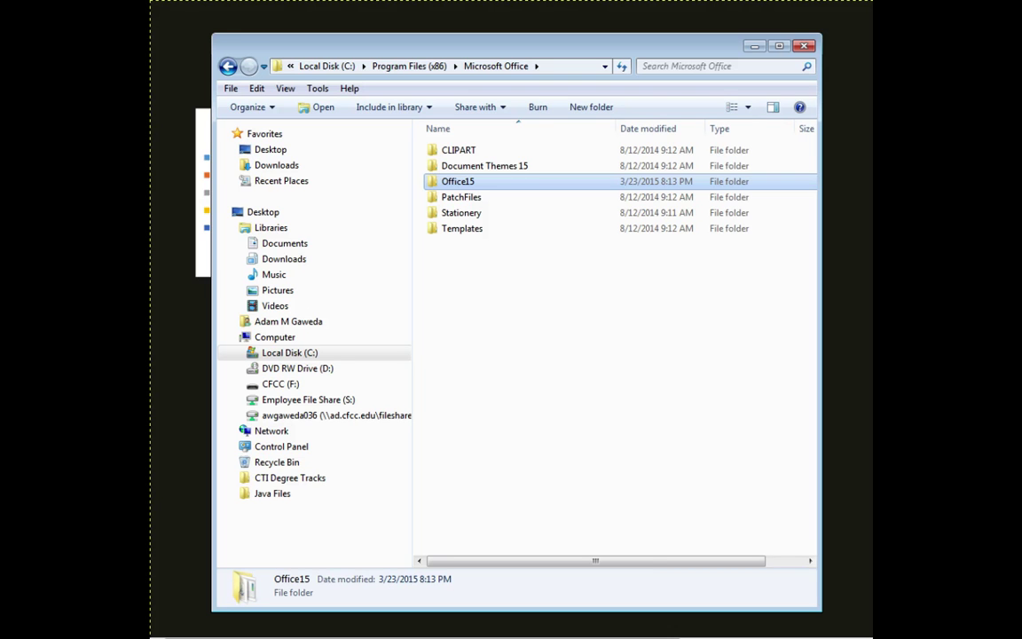
pyautogui.press('Return')
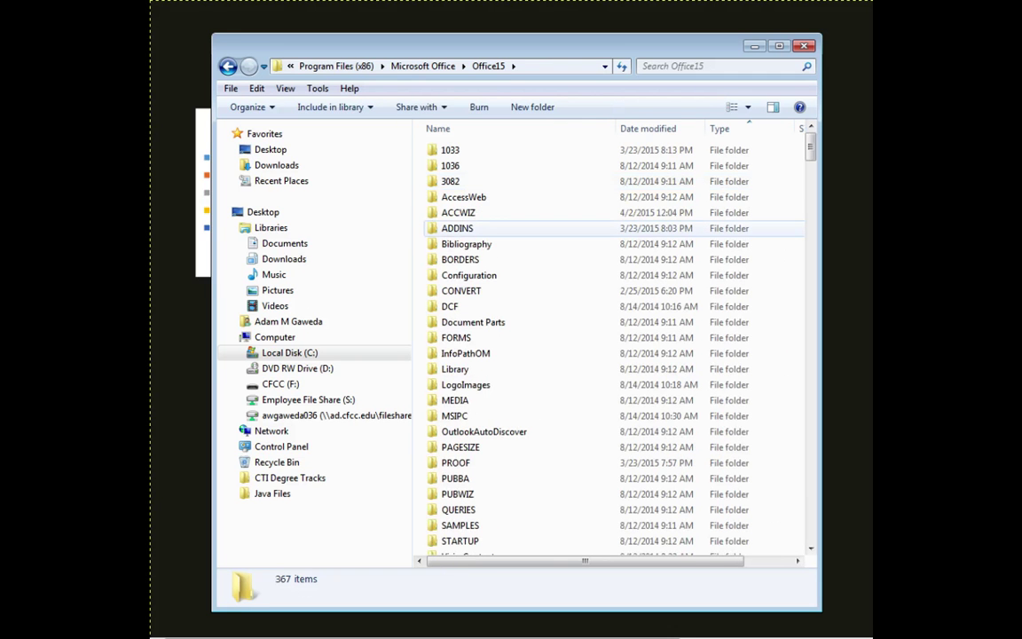
# - Look through the Office15 folder for the executables of the Office programs, such as EXCEL.EXE, MSPUB.EXE, OUTLOOK.EXE, POWERPNT.EXE and WINWORD.EXE
pyautogui.scroll(-10, 612, 231)
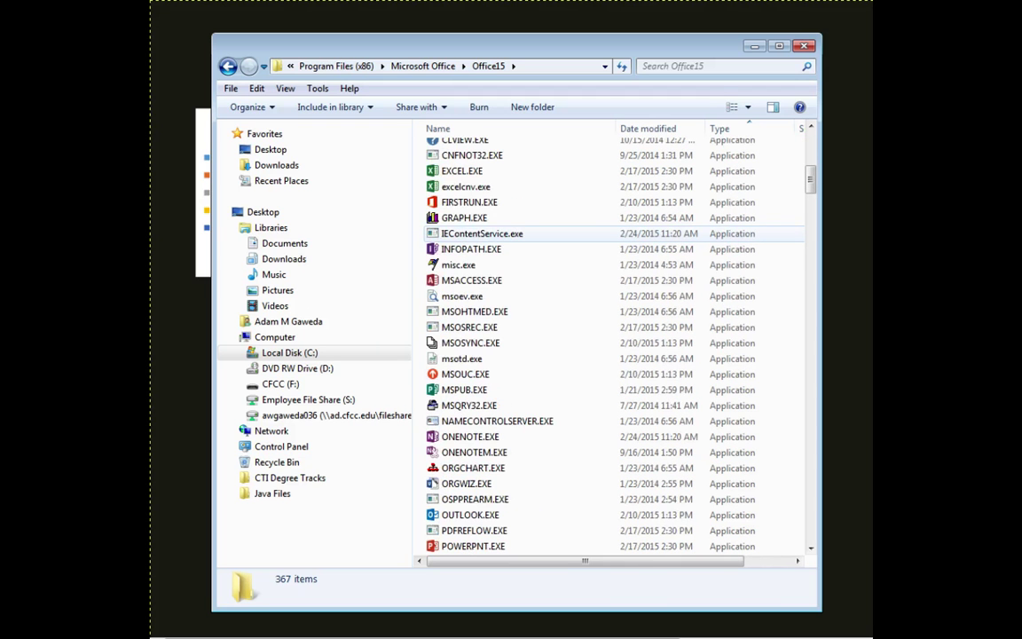
pyautogui.scroll(2, 482, 233)
pyautogui.click(471, 208)
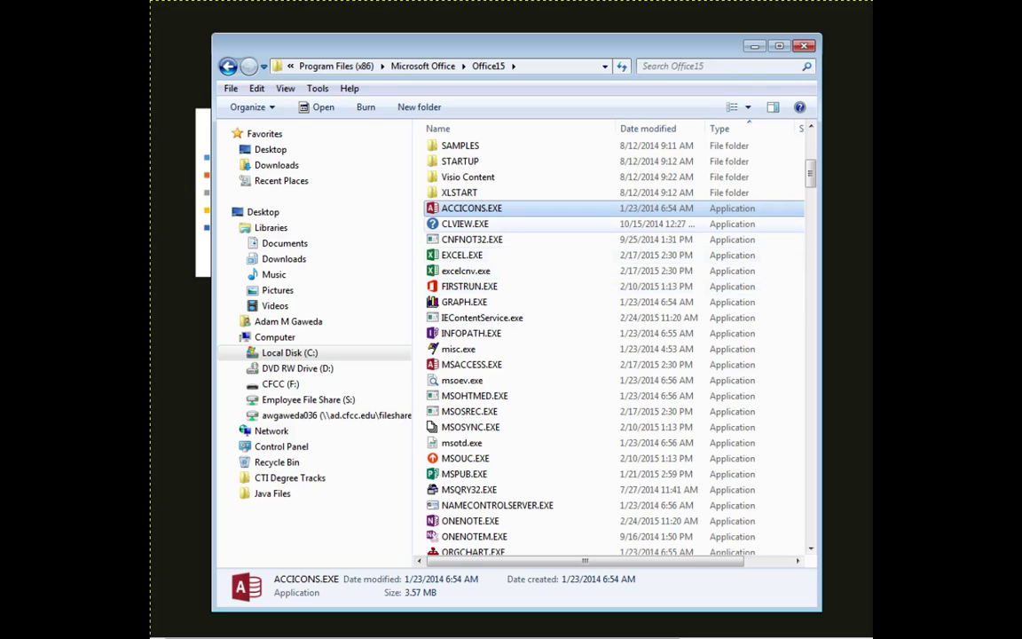
pyautogui.click(461, 254)
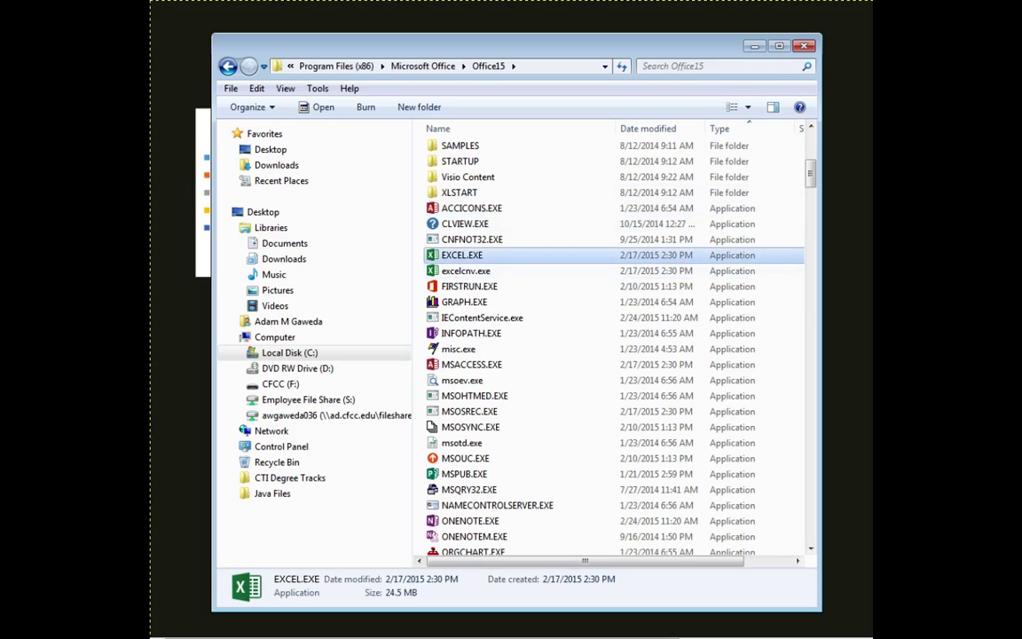
pyautogui.scroll(-1, 497, 373)
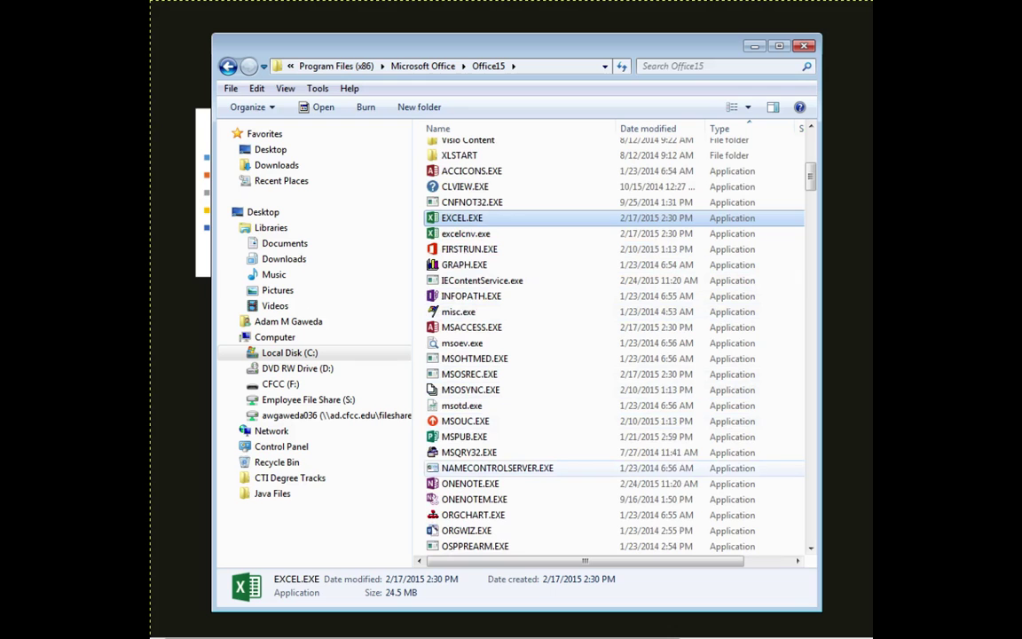
pyautogui.click(464, 437)
pyautogui.scroll(-2, 612, 342)
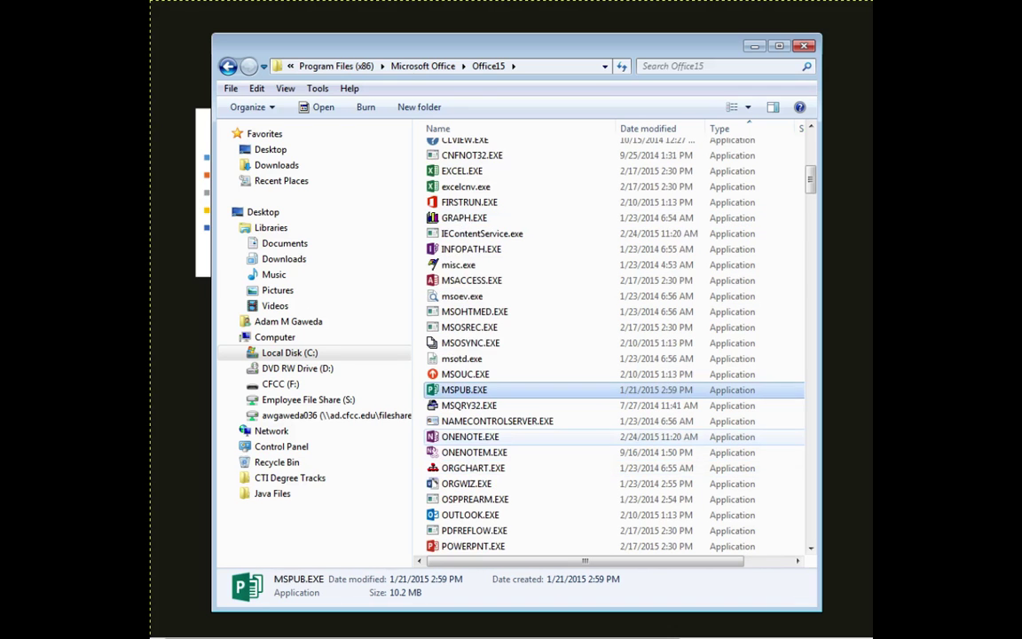
pyautogui.click(470, 467)
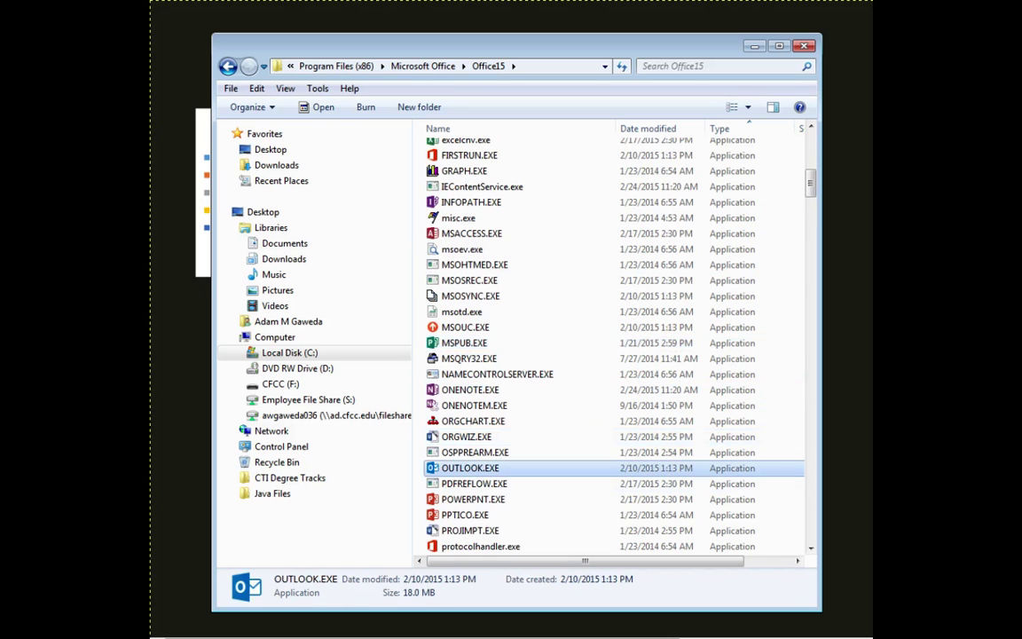
pyautogui.click(473, 498)
pyautogui.scroll(-2, 470, 498)
pyautogui.scroll(-3, 470, 499)
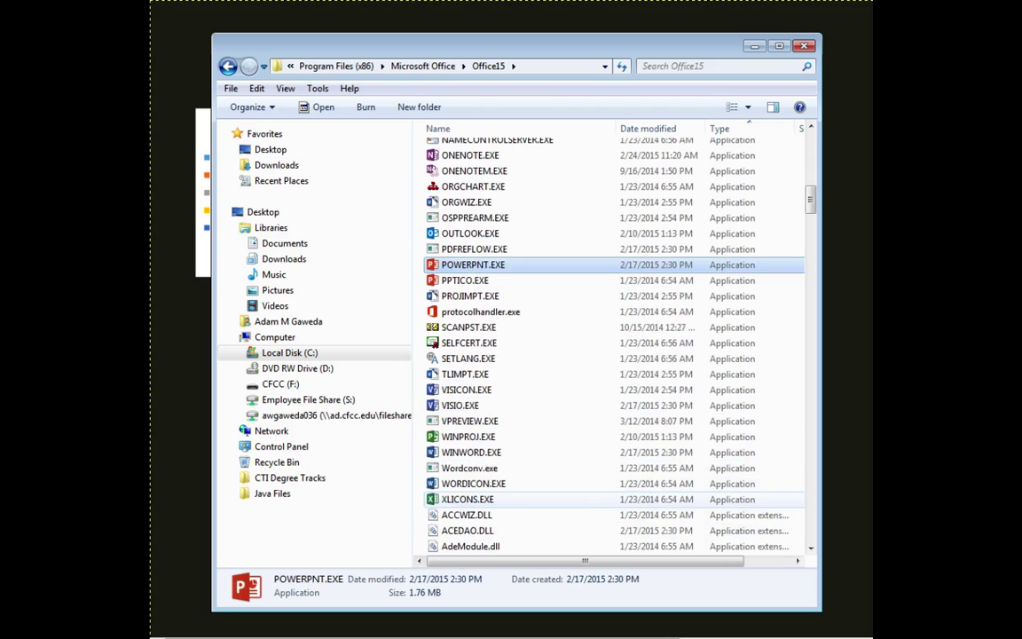
pyautogui.click(471, 452)
pyautogui.click(466, 389)
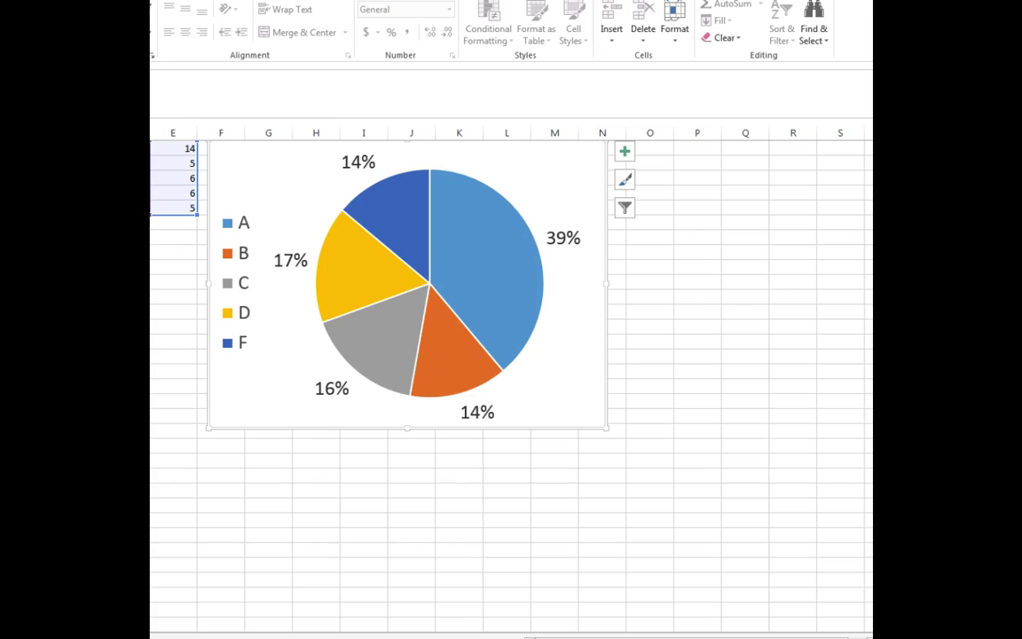
# - In the Excel worksheet, move the grade pie chart away from the data to about columns H to P, rows 5 to 23
pyautogui.moveTo(407, 285); pyautogui.dragTo(503, 346)
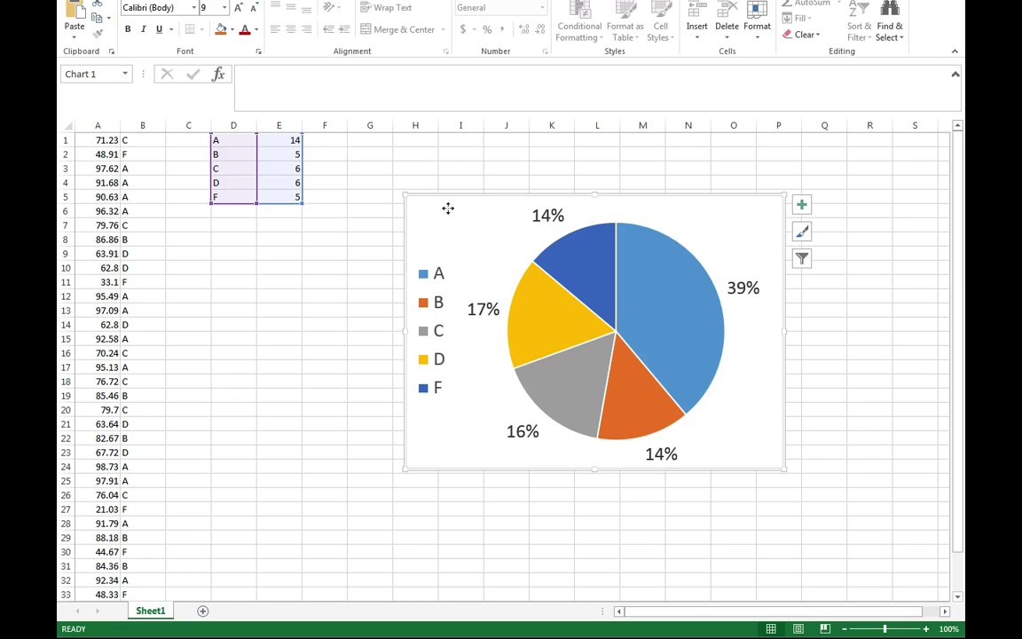
pyautogui.moveTo(449, 210); pyautogui.dragTo(430, 204)
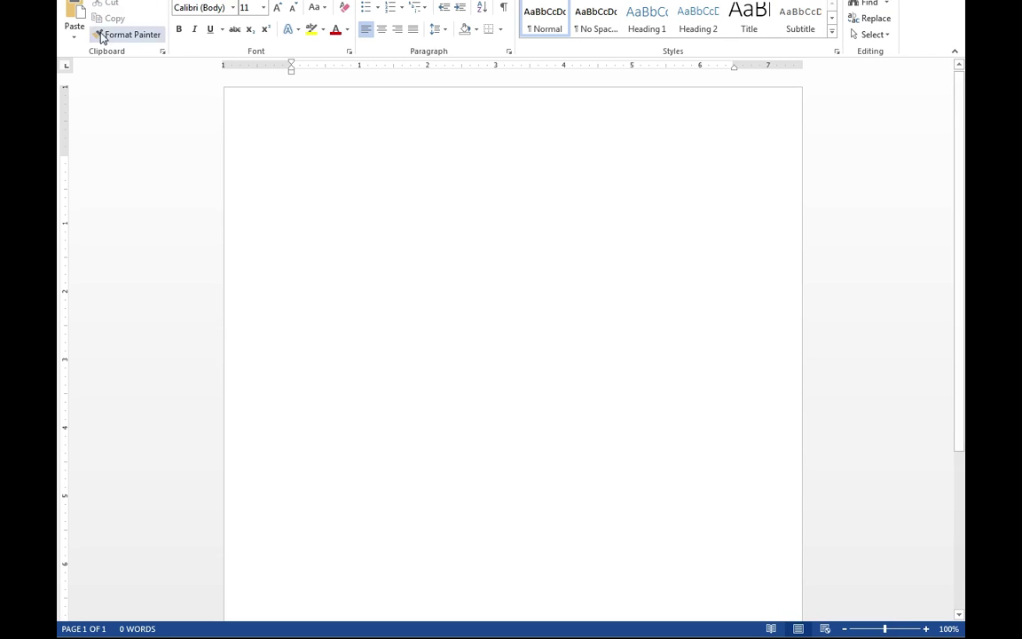
# - Paste the copied pie chart into the blank Word document, and delete it again
pyautogui.click(75, 11)
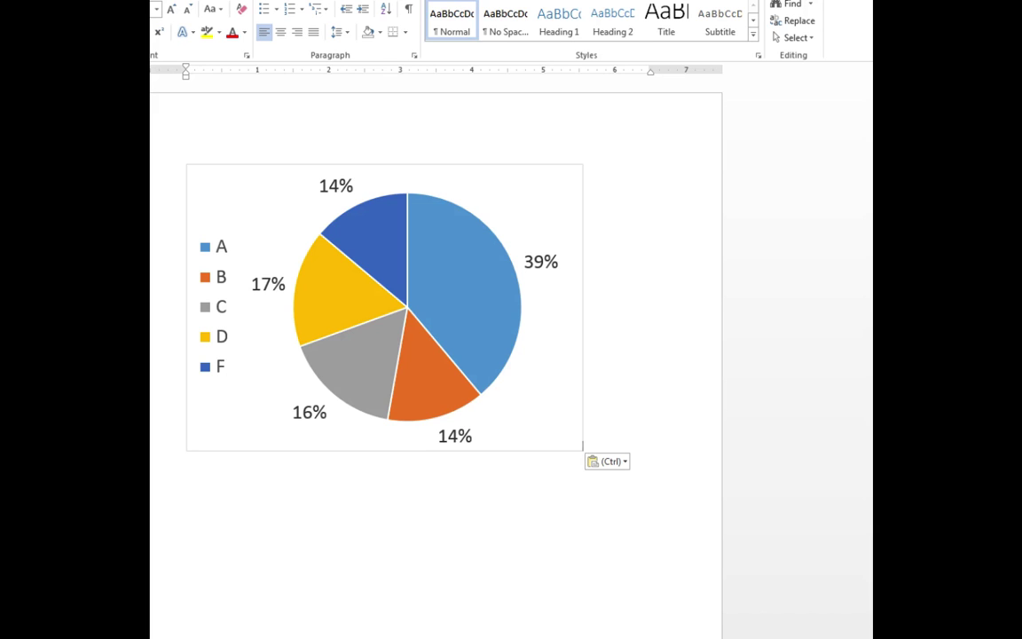
pyautogui.click(384, 307)
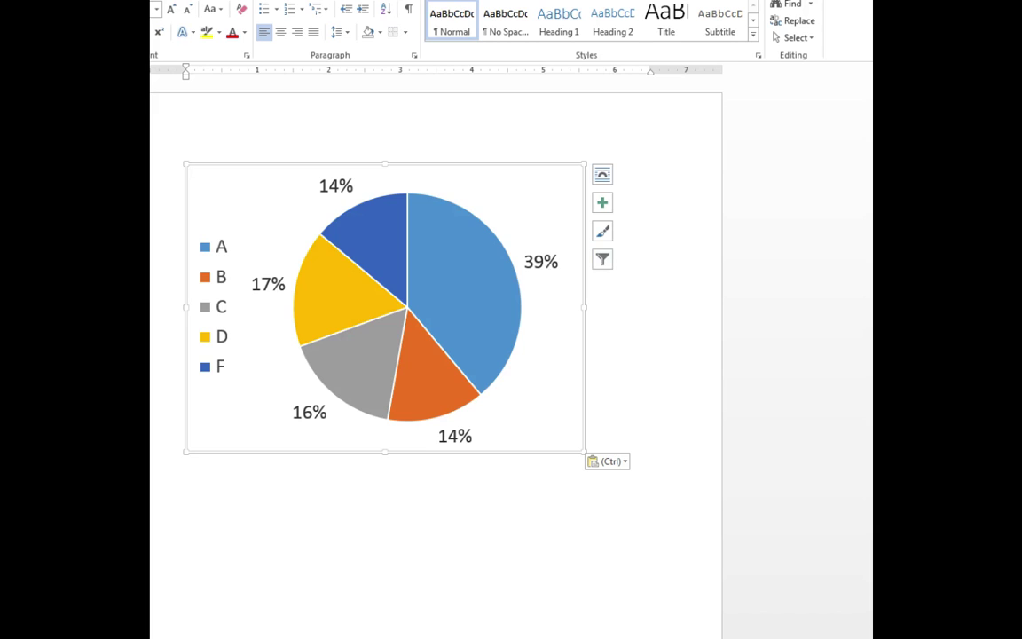
pyautogui.press('Delete')
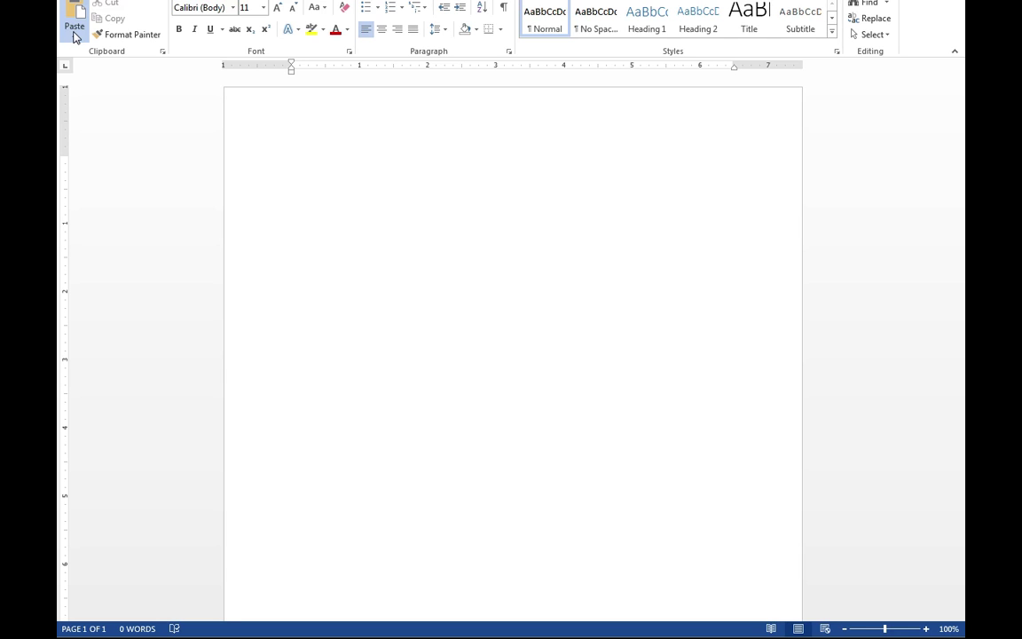
# - Paste the pie chart into the document with the Use Destination Theme & Embed Workbook option
pyautogui.click(74, 36)
pyautogui.click(74, 82)
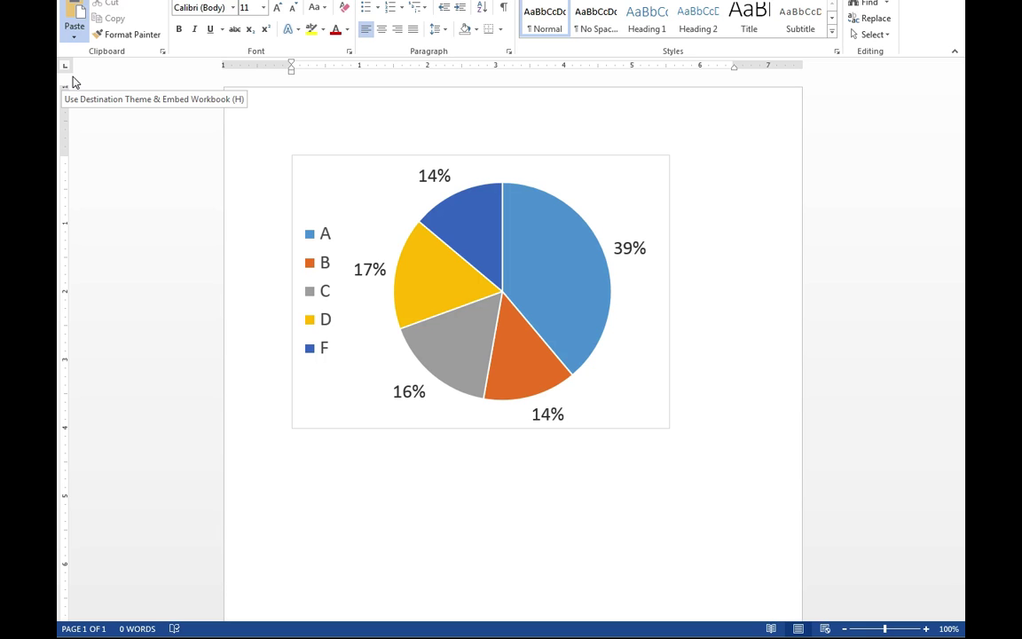
pyautogui.click(74, 82)
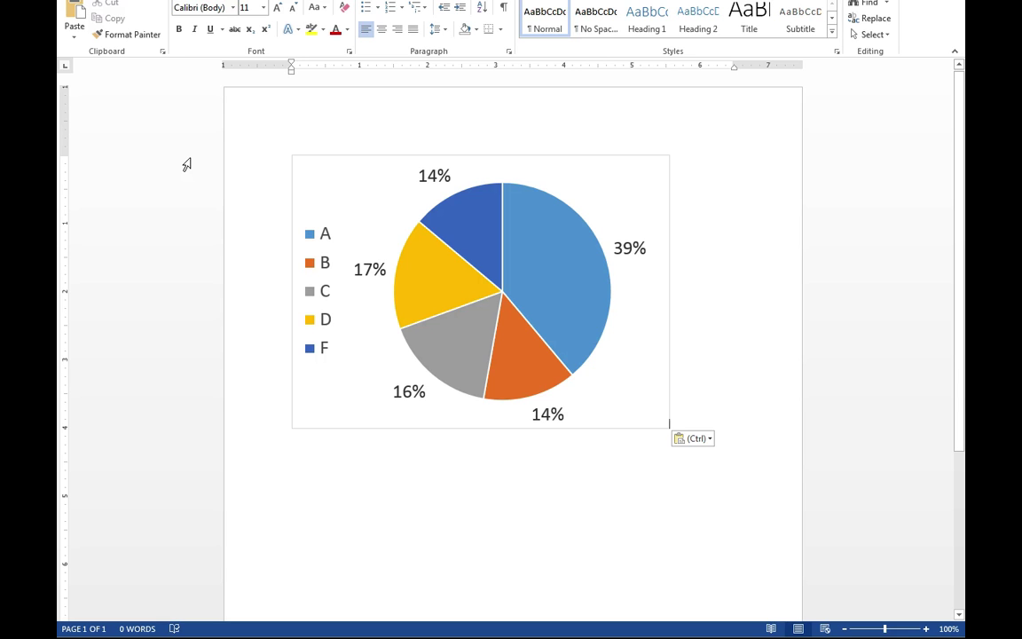
# - Open the embedded chart's data for editing in Excel and move its workbook window down, clear of the original worksheet's chart
pyautogui.rightClick(326, 179)
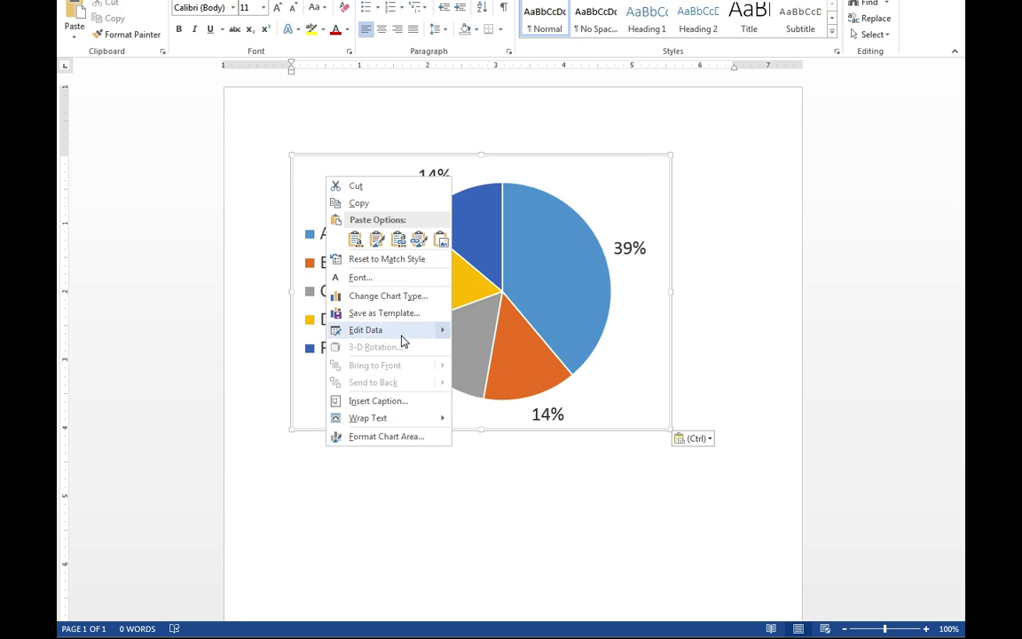
pyautogui.click(501, 352)
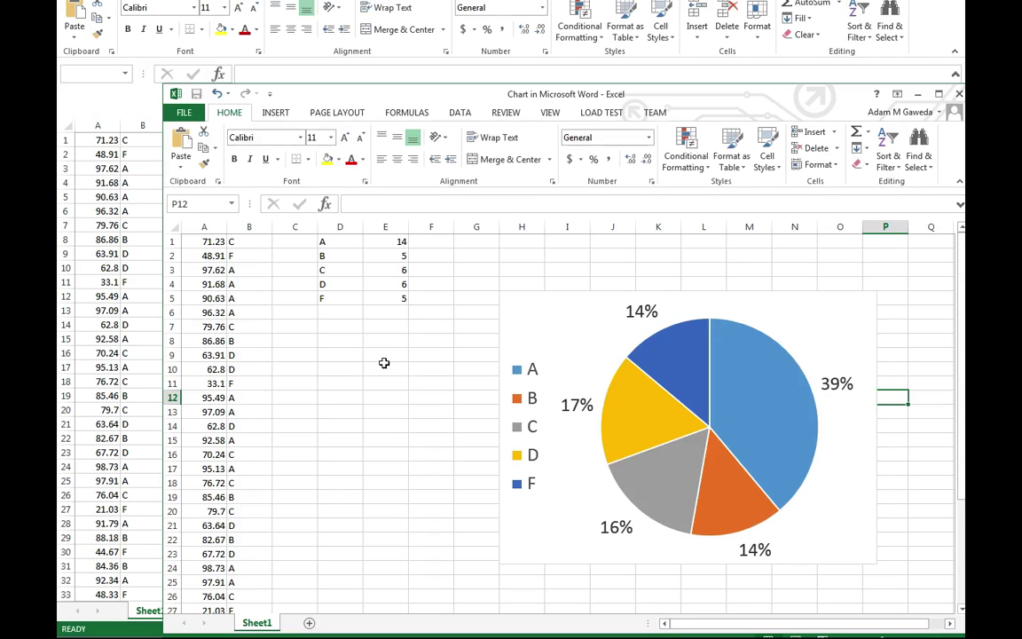
pyautogui.moveTo(610, 97); pyautogui.dragTo(601, 98)
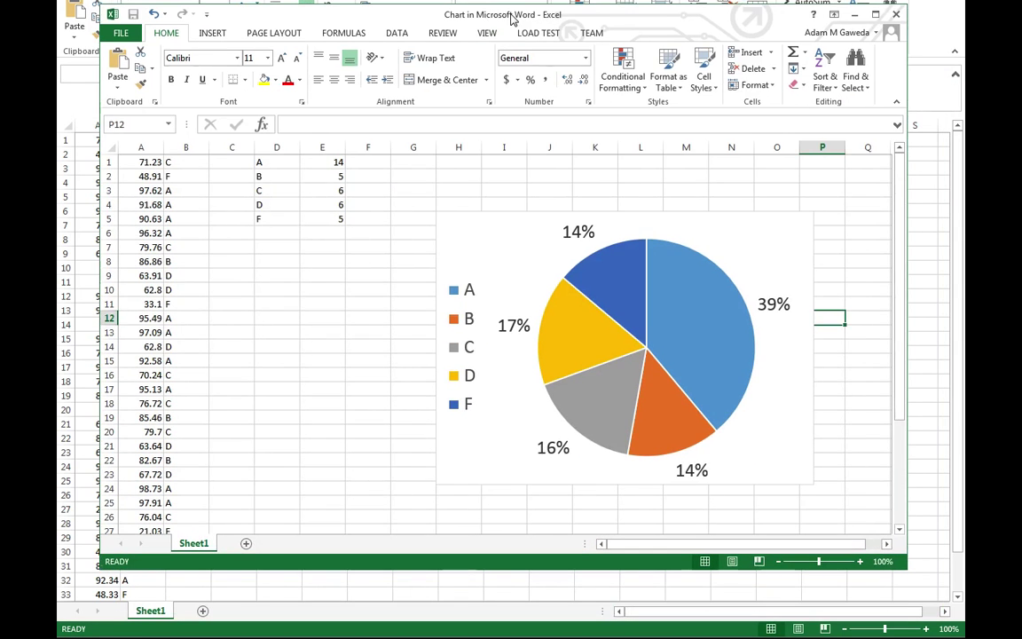
pyautogui.moveTo(512, 18); pyautogui.dragTo(480, 518)
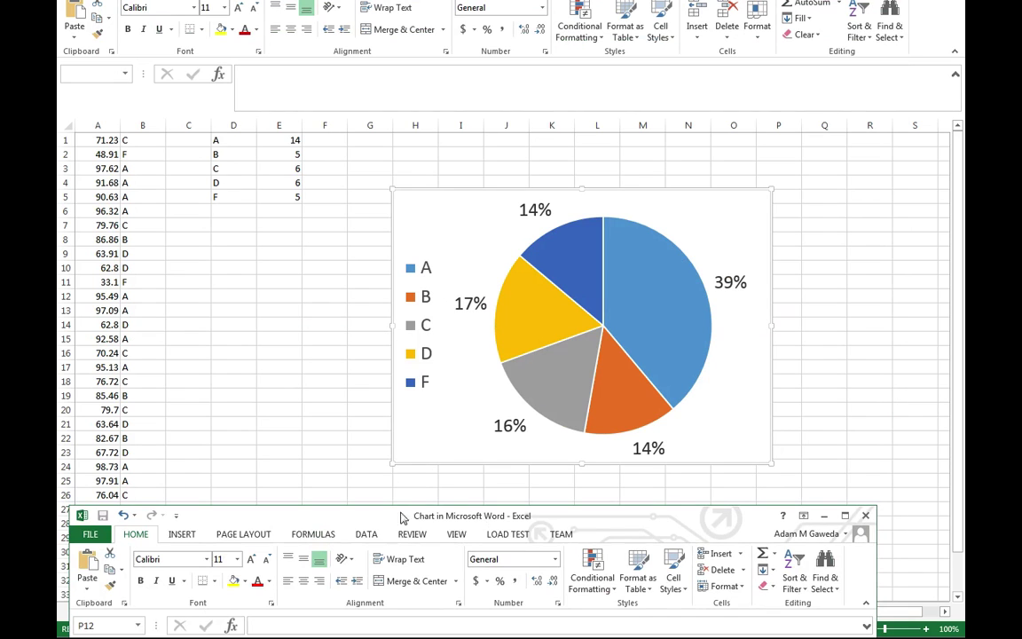
# - In the original Excel workbook, replace the formula for the F grade count in cell E5 with 2
pyautogui.click(209, 293)
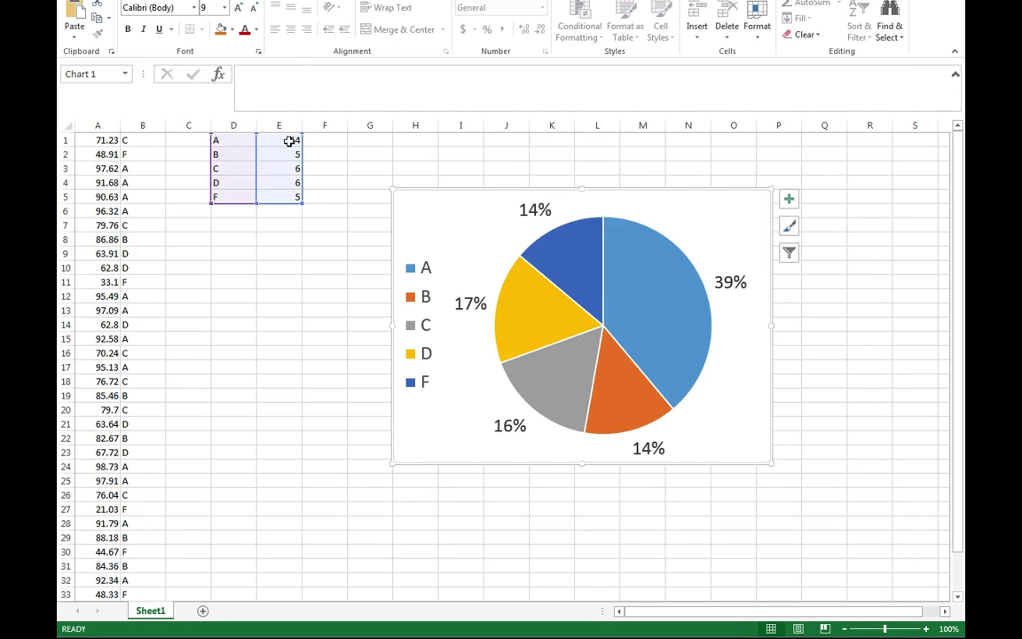
pyautogui.click(289, 141)
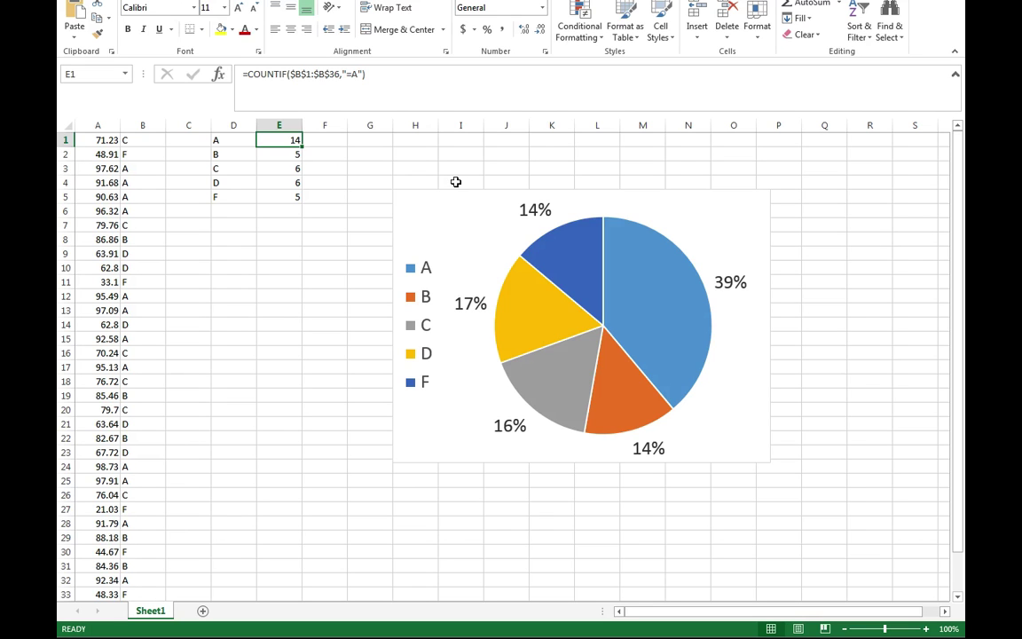
pyautogui.press('Down')
pyautogui.press('Down')
pyautogui.press('Down')
pyautogui.press('Down')
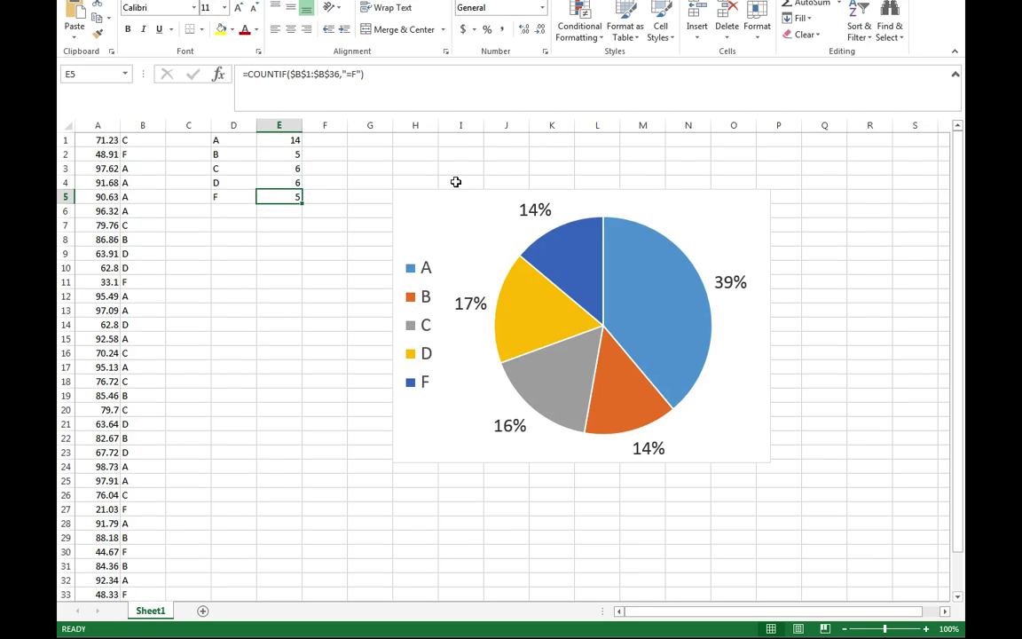
pyautogui.write('2')
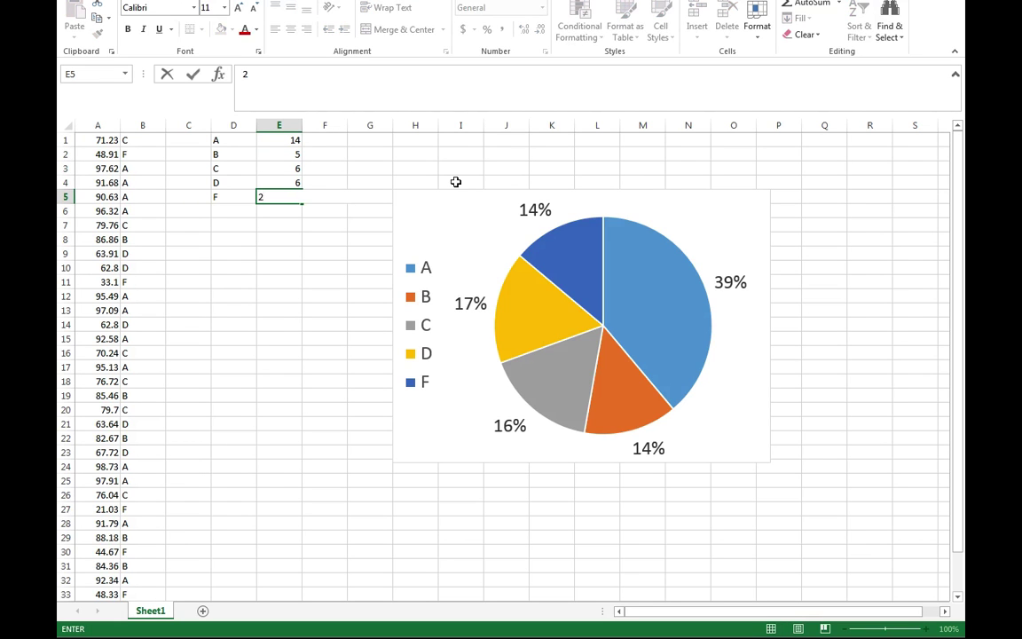
pyautogui.press('Up')
# - Replace the formula for the B grade count in cell E2 with 8
pyautogui.press('Up')
pyautogui.press('Up')
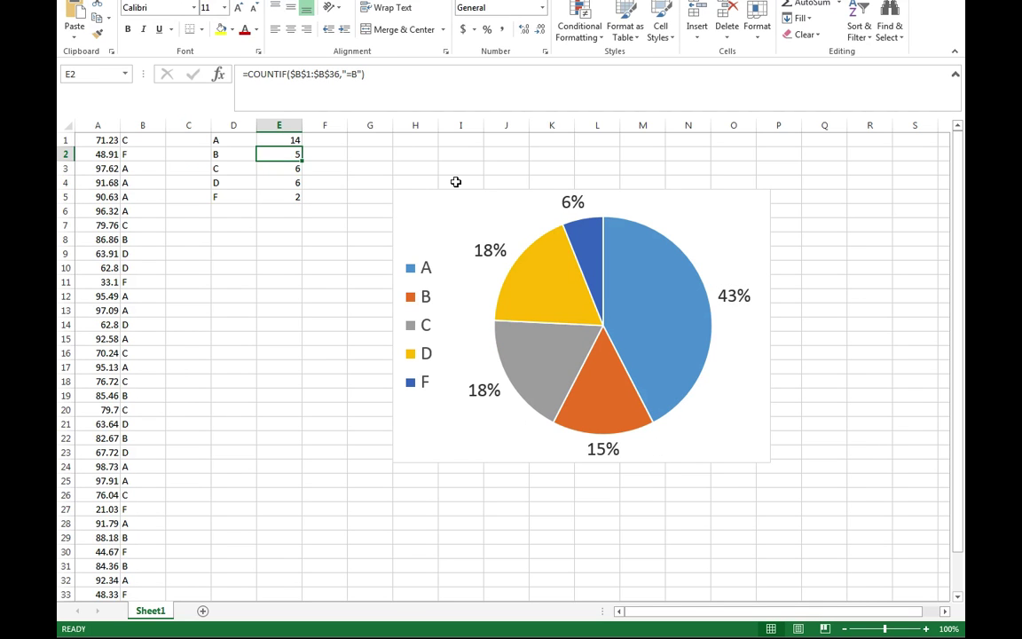
pyautogui.press('F2')
pyautogui.write('8')
pyautogui.press('Return')
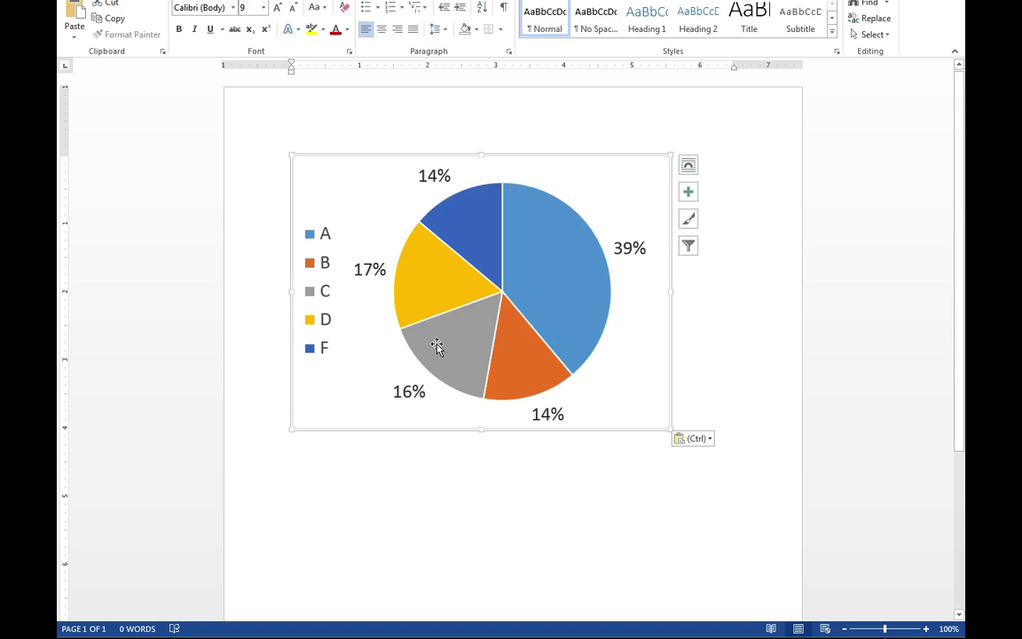
# - Compare the original chart with the embedded copy in Word, and undo the chart paste there
pyautogui.moveTo(543, 516); pyautogui.dragTo(593, 31)
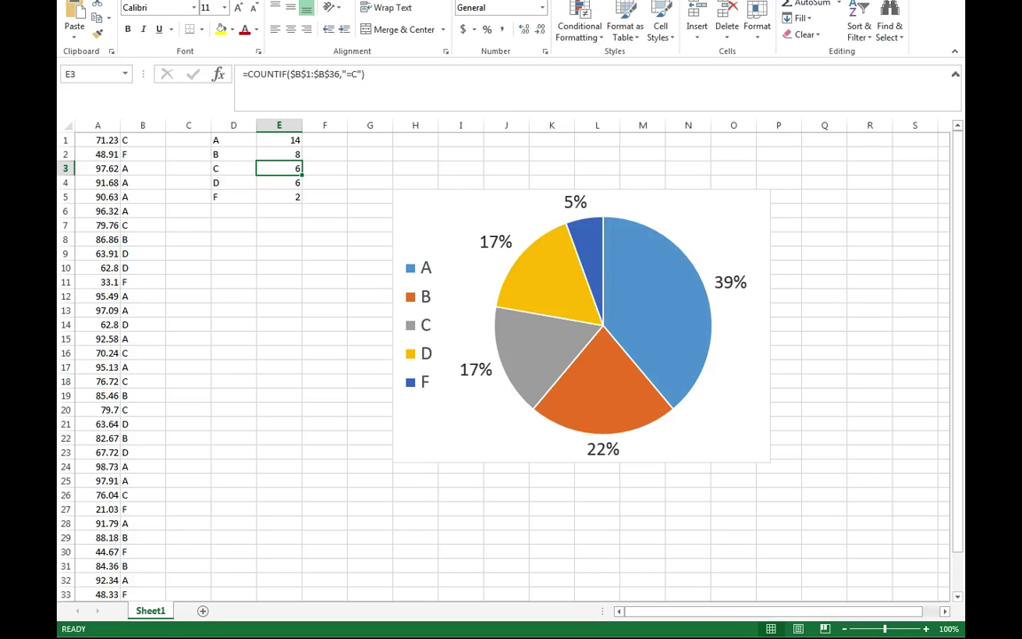
pyautogui.click(261, 278)
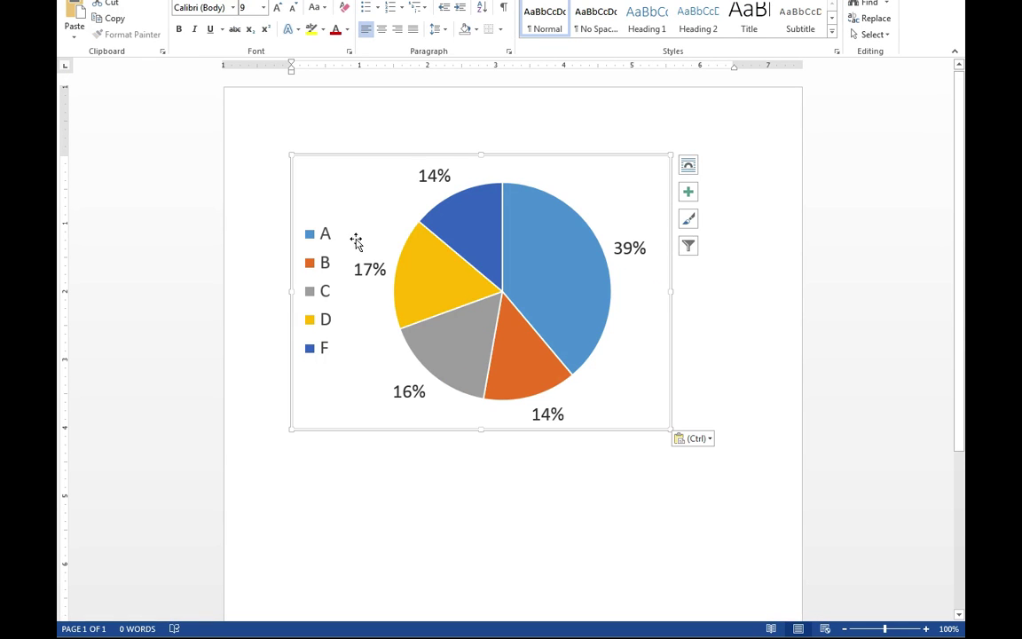
pyautogui.hotkey('ctrl', 'z')
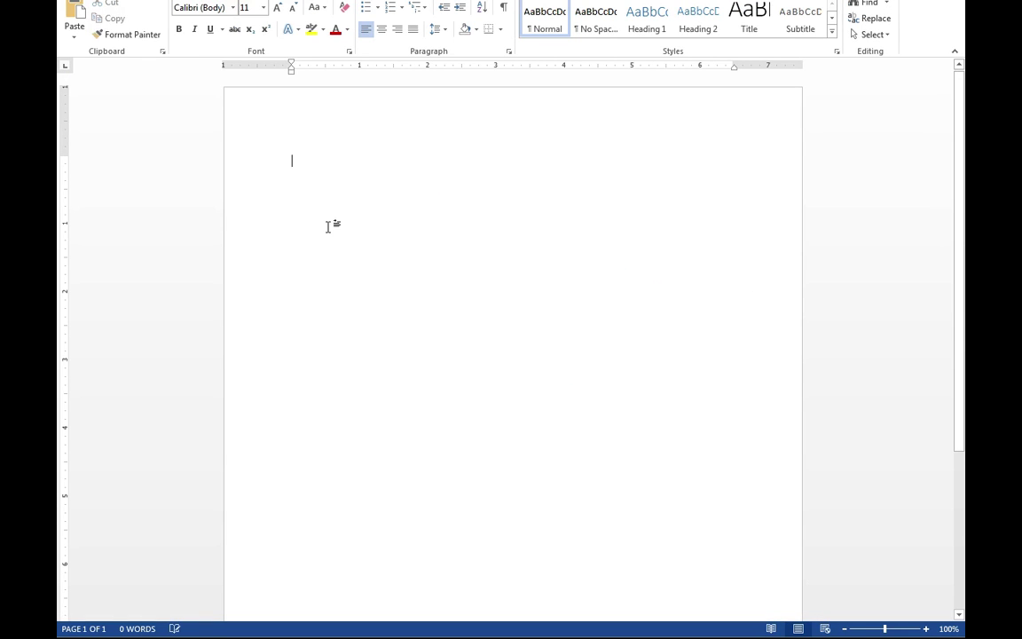
# - Switch to Excel, apply a different theme with a dark red, orange and gold palette, and copy the pie chart
pyautogui.click(77, 42)
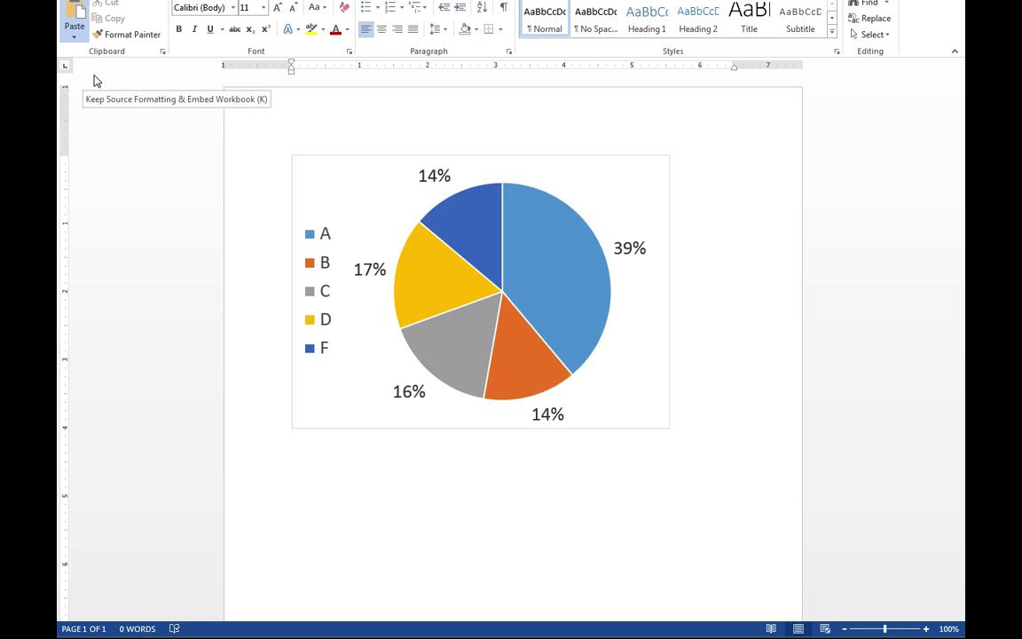
pyautogui.press('Escape')
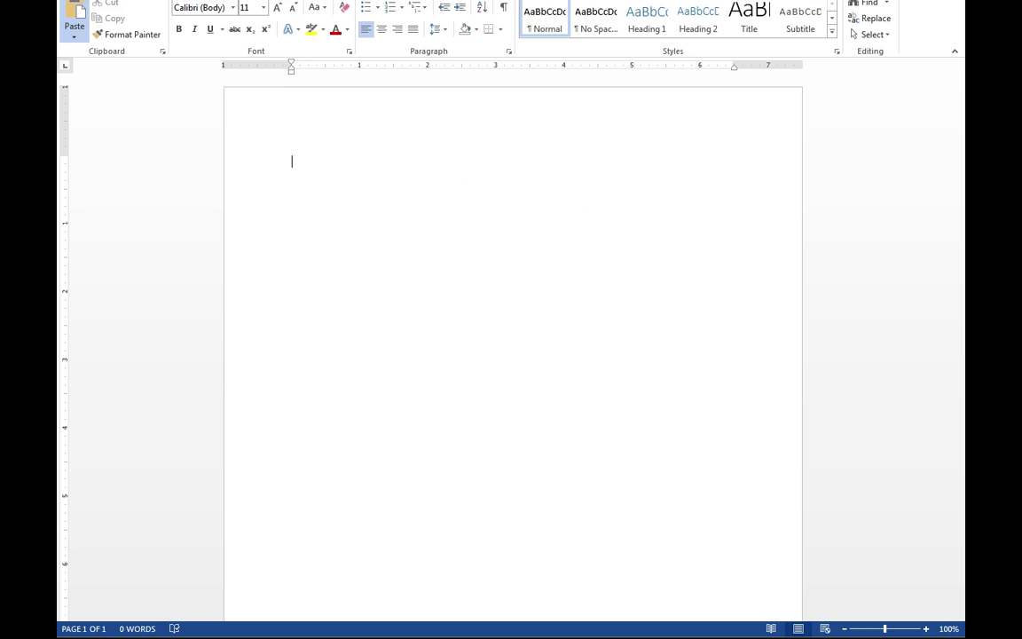
pyautogui.hotkey('alt', 'Tab')
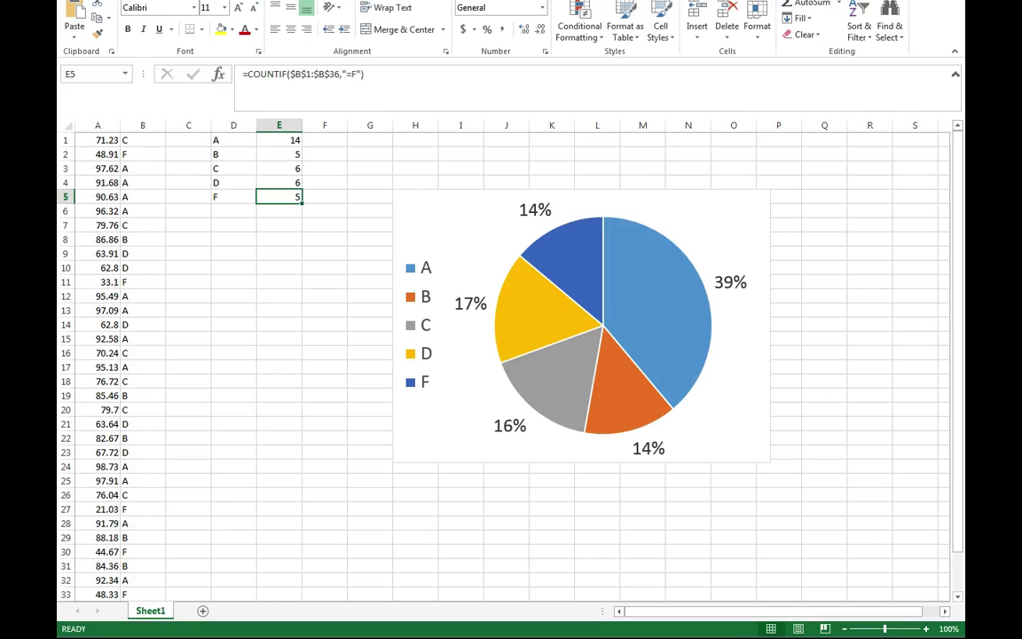
pyautogui.click(160, 1)
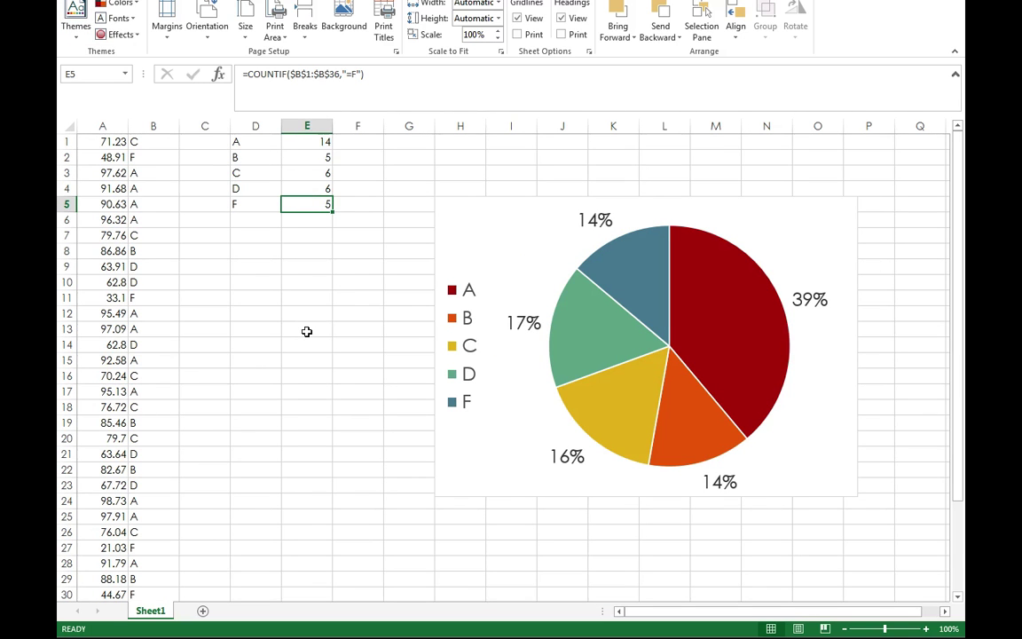
pyautogui.click(459, 255)
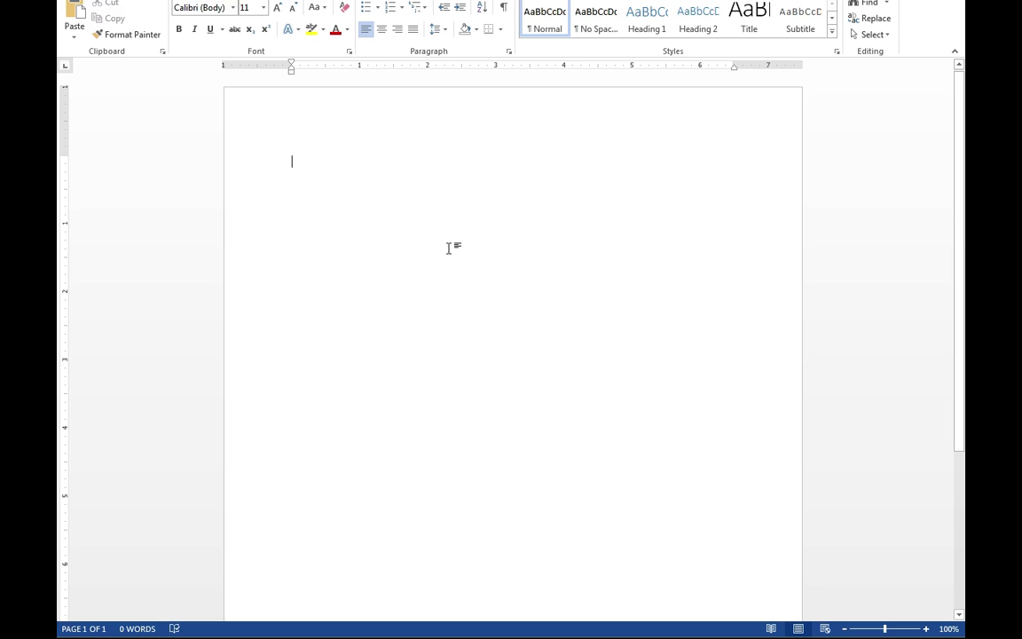
# - Paste the chart into Word with the destination theme to compare its colours with the Excel original, and undo the paste
pyautogui.click(79, 13)
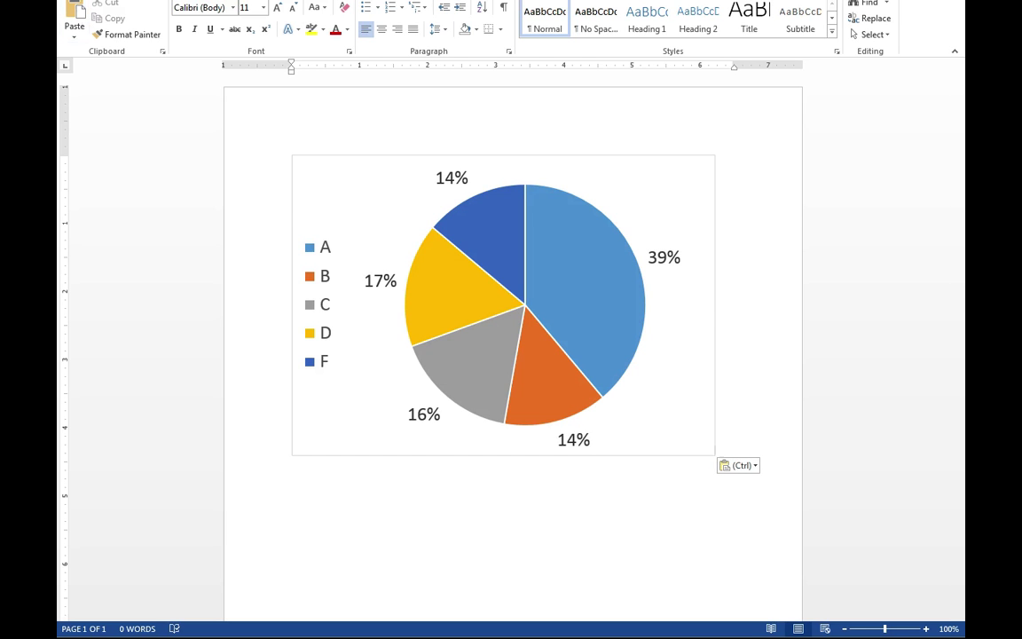
pyautogui.hotkey('alt', 'Tab')
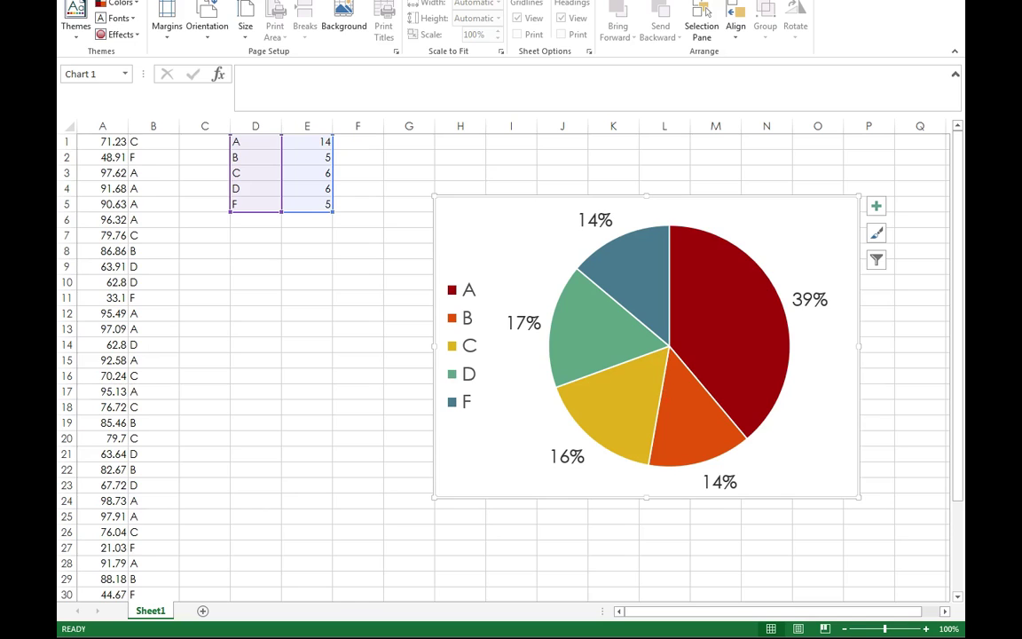
pyautogui.hotkey('alt', 'Tab')
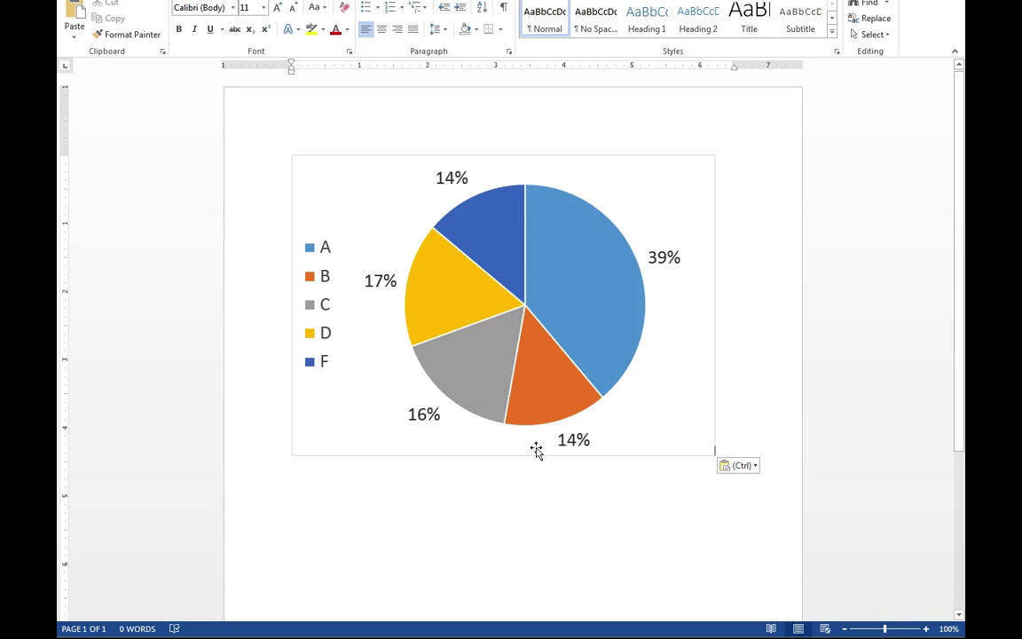
pyautogui.hotkey('ctrl', 'z')
# - Paste the chart with Keep Source Formatting & Embed Workbook, and delete it from the document
pyautogui.click(78, 39)
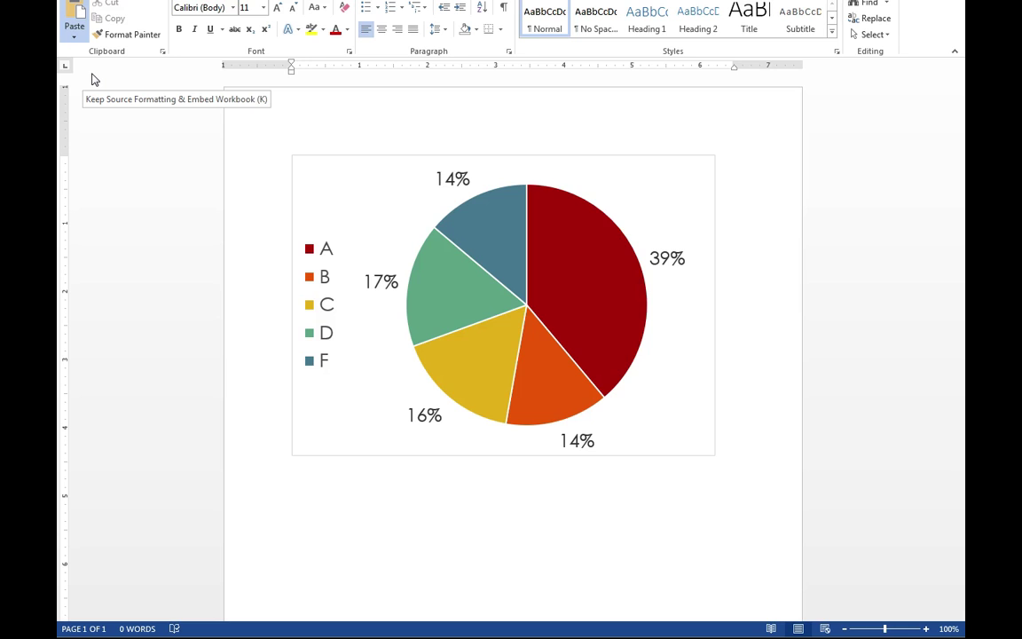
pyautogui.click(95, 80)
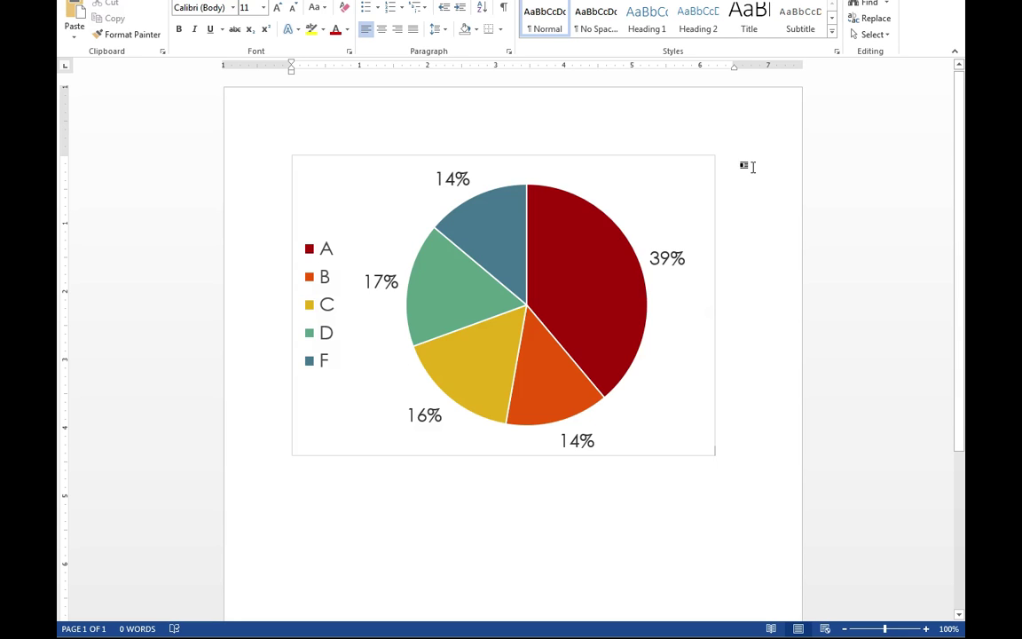
pyautogui.click(414, 166)
pyautogui.press('Delete')
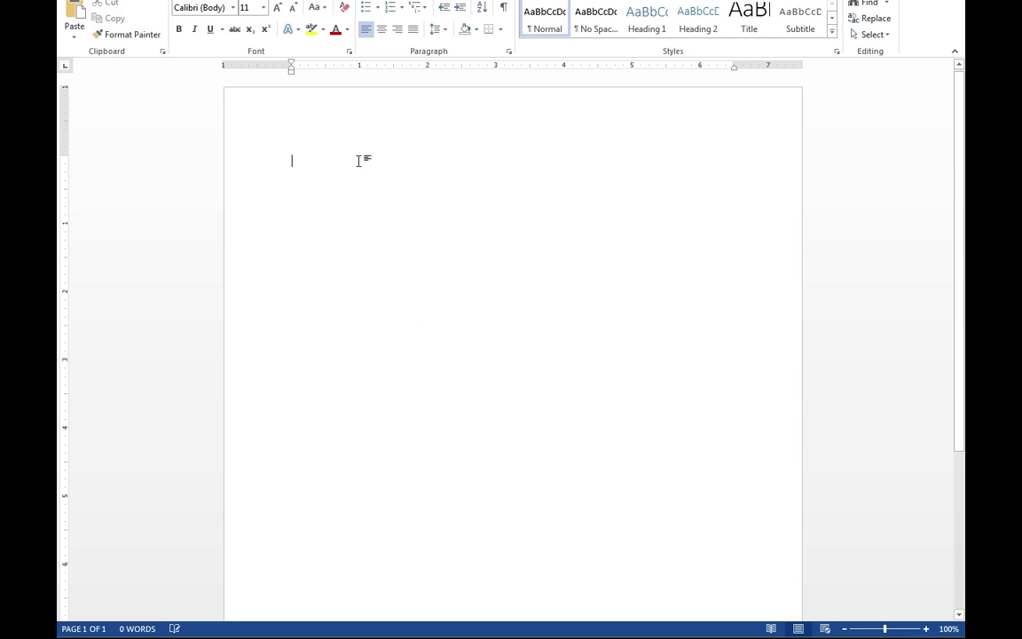
# - Paste the chart with Use Destination Theme & Link Data, and open its source data for editing in Excel
pyautogui.click(73, 42)
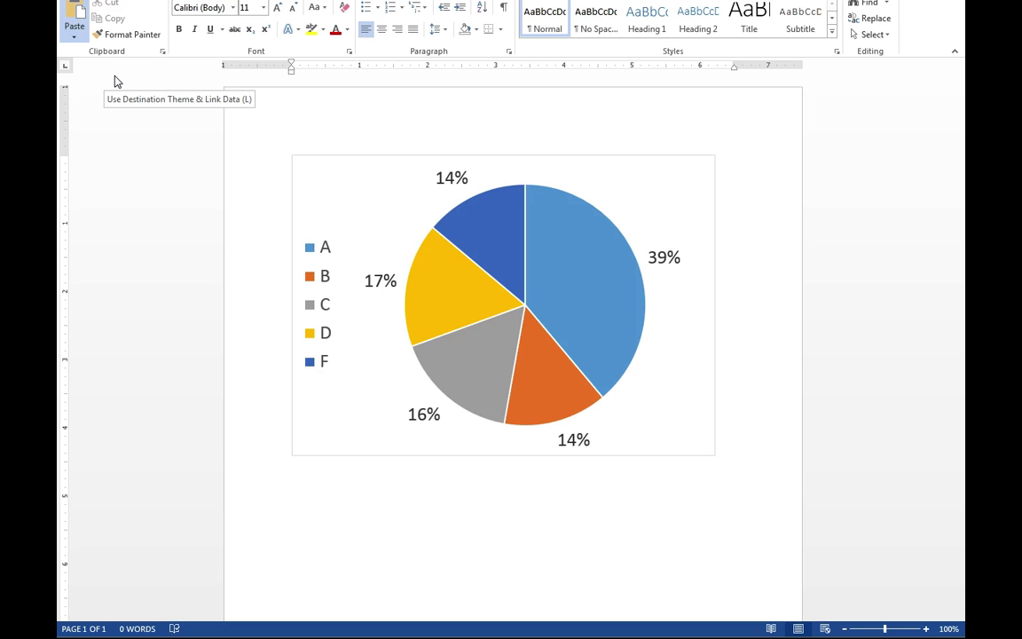
pyautogui.click(116, 82)
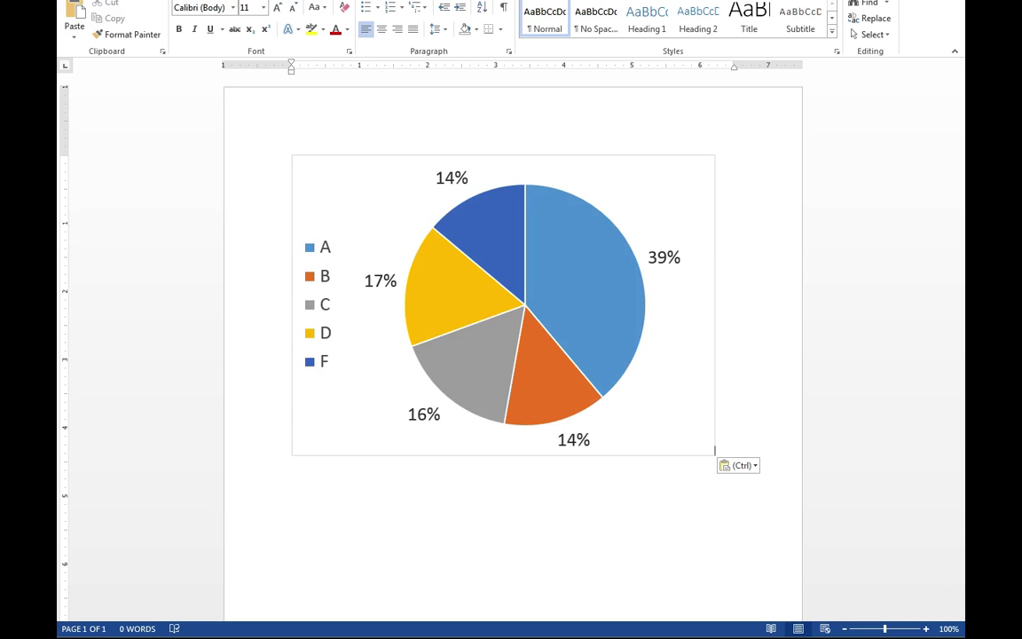
pyautogui.rightClick(373, 417)
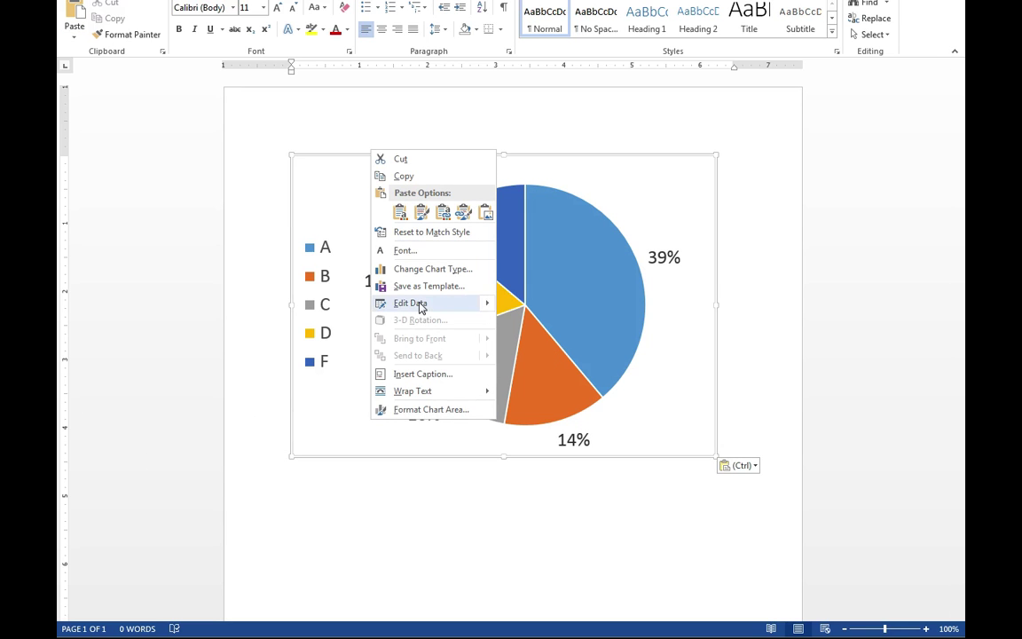
pyautogui.click(444, 303)
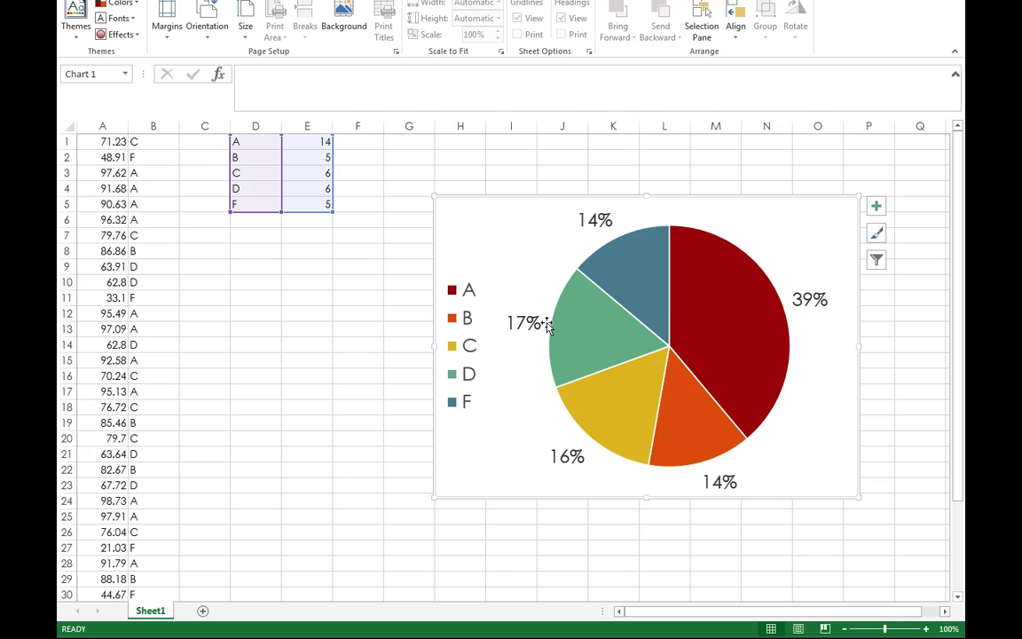
# - Inspect the linked source workbook, briefly reducing its window over the Word document and maximizing it again
pyautogui.click(205, 283)
pyautogui.scroll(-1, 267, 313)
pyautogui.scroll(1, 266, 313)
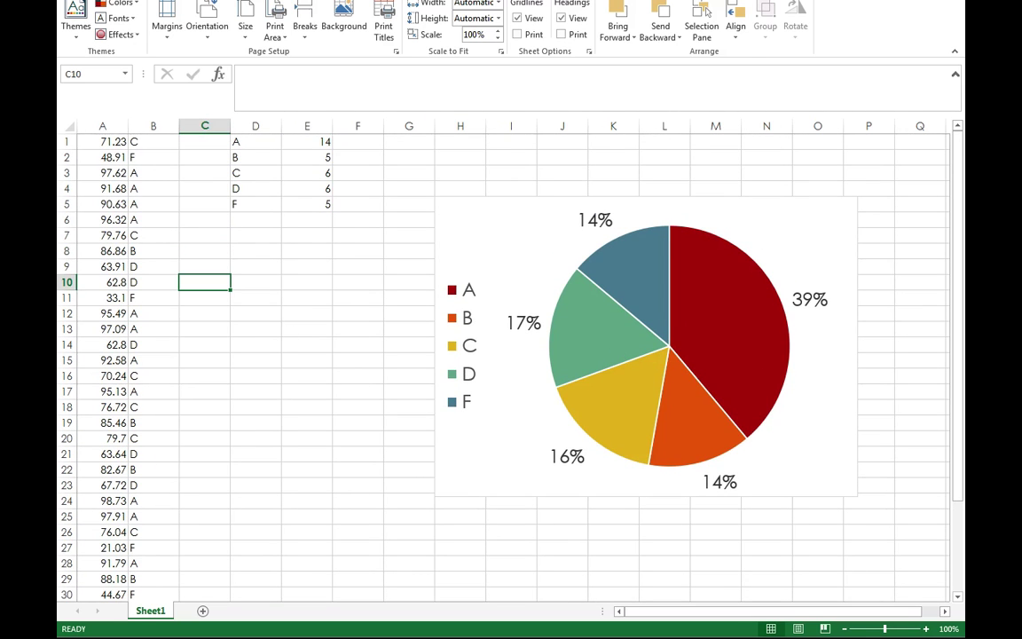
pyautogui.doubleClick(461, 1)
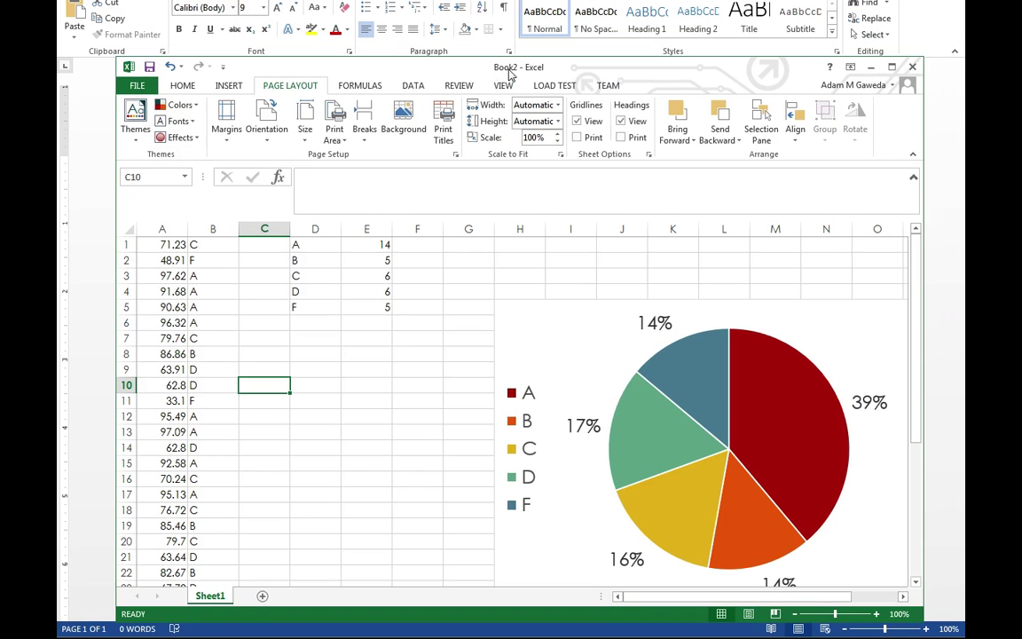
pyautogui.doubleClick(499, 64)
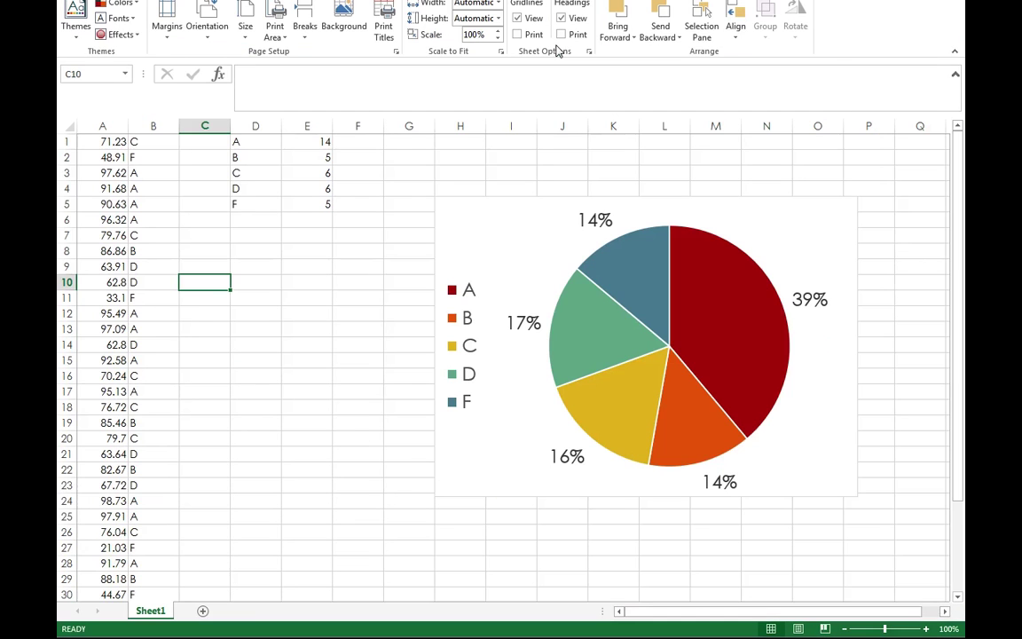
# - Replace the B grade count in cell E2 with 8 and the F grade count in cell E5 with 2
pyautogui.click(308, 155)
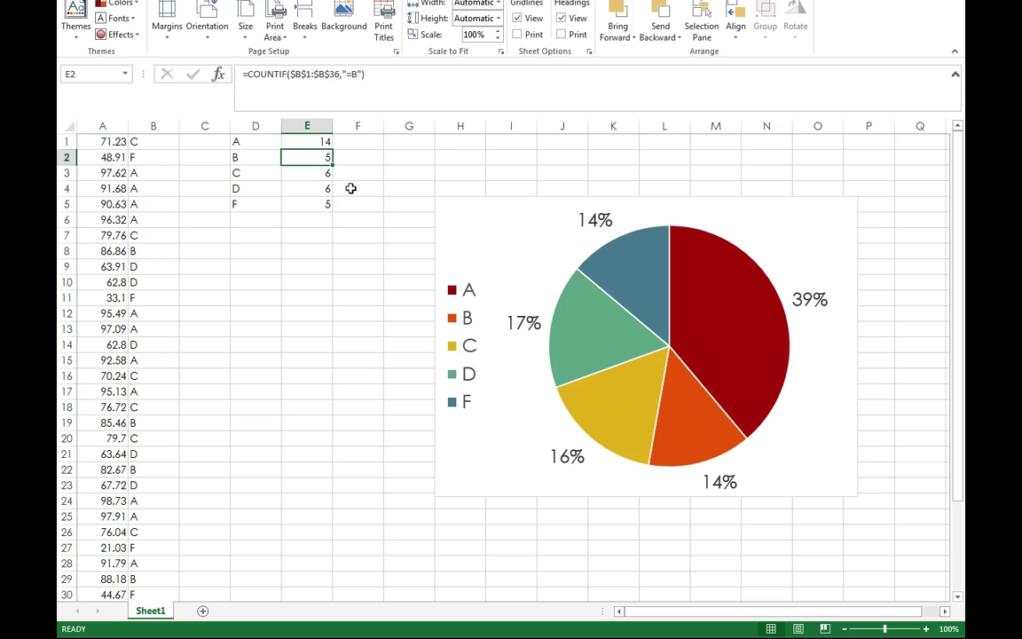
pyautogui.write('8')
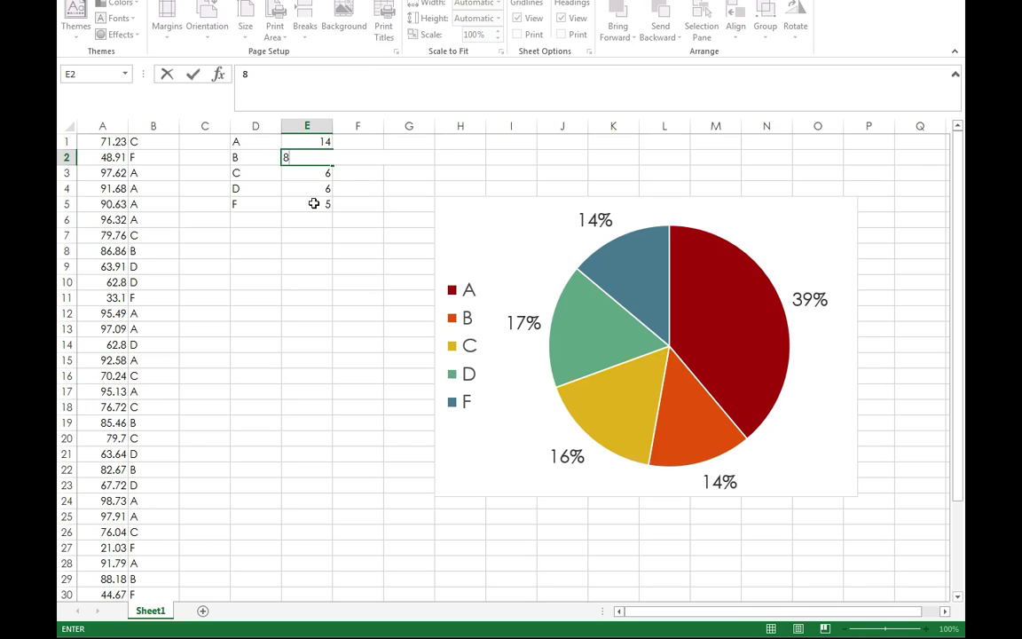
pyautogui.click(314, 203)
pyautogui.write('2')
pyautogui.press('Return')
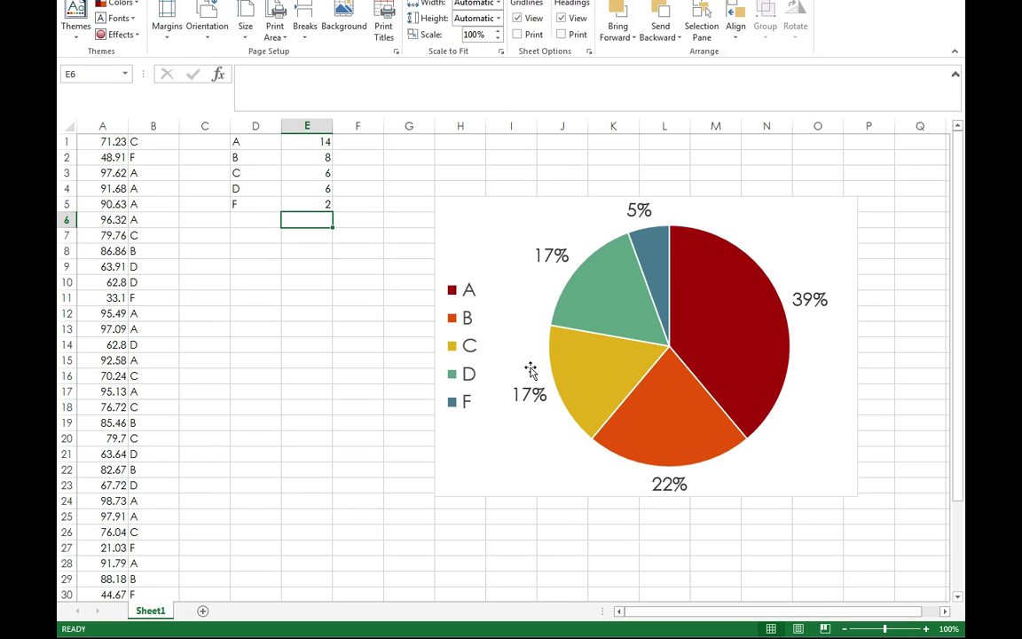
# - Set the B grade count in cell E2 to 7 and the F grade count in cell E5 to 3
pyautogui.press('Up')
pyautogui.press('Up')
pyautogui.press('Up')
pyautogui.press('Up')
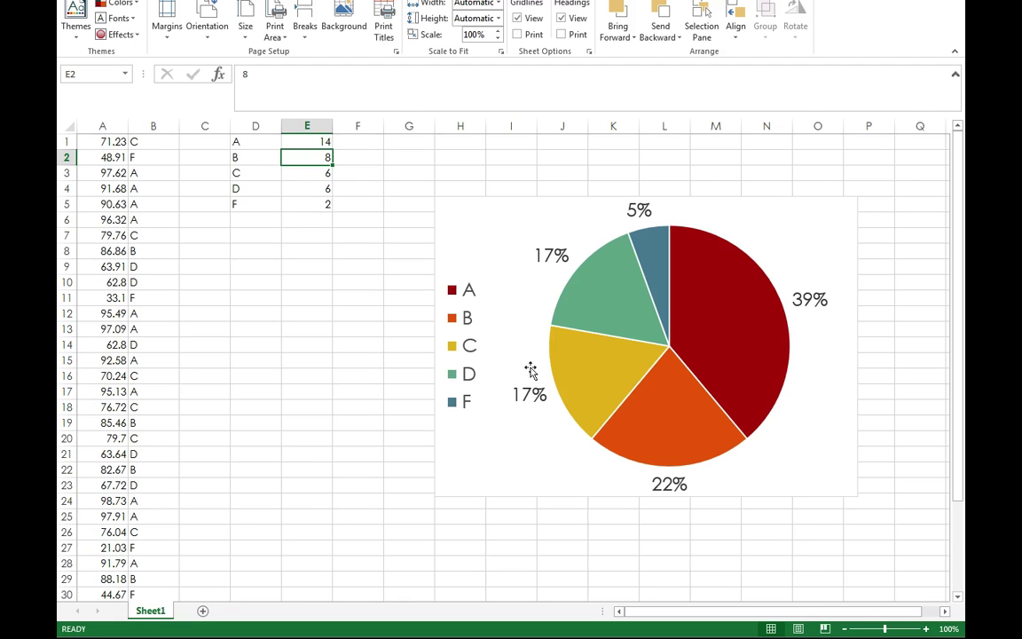
pyautogui.write('7')
pyautogui.press('Return')
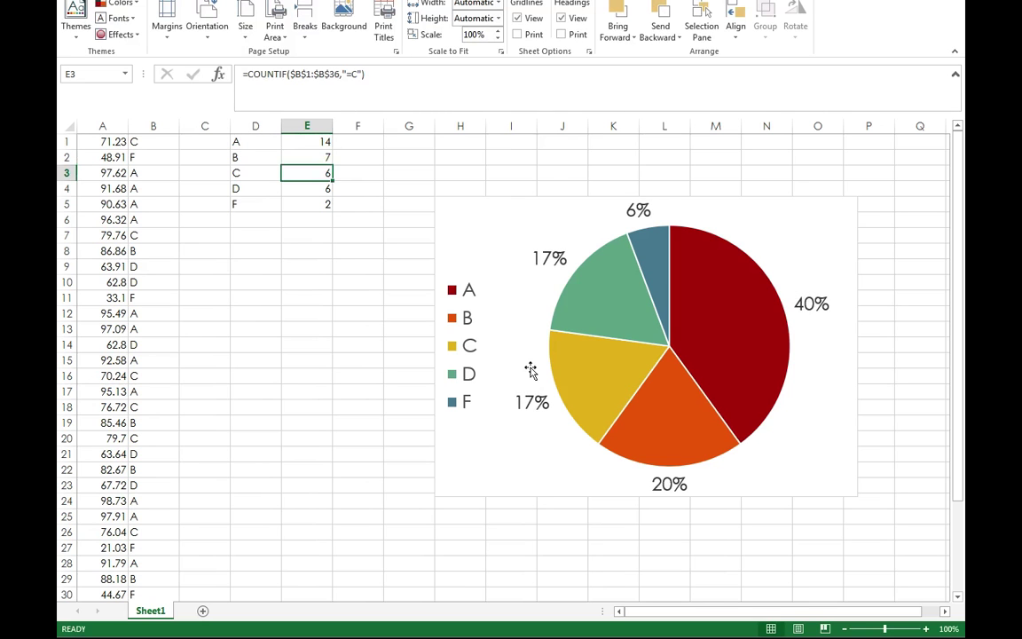
pyautogui.press('Down')
pyautogui.press('Down')
pyautogui.write('3')
pyautogui.press('Return')
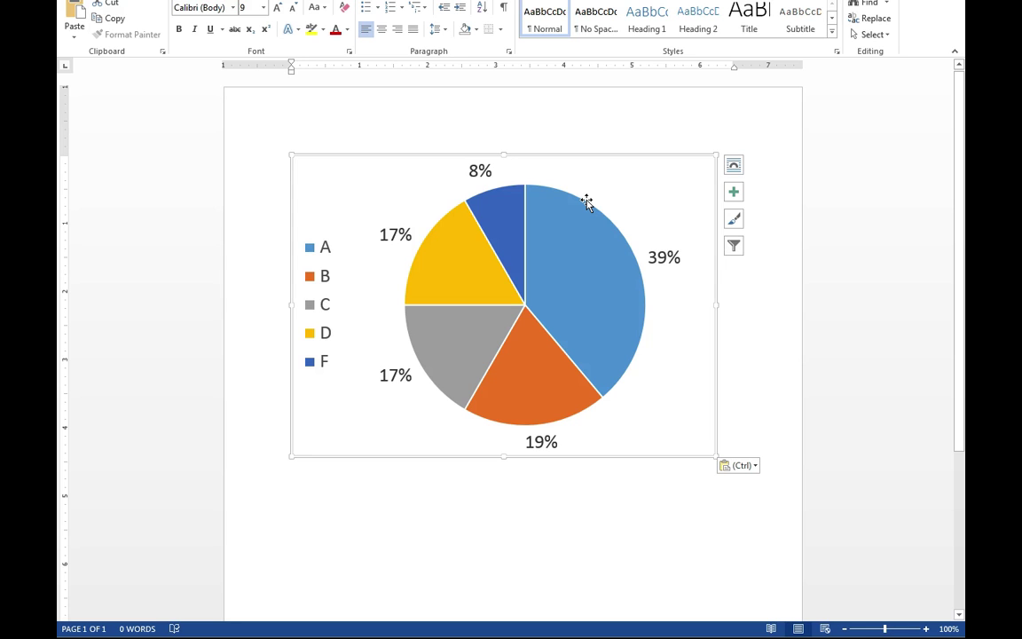
# - Replace the linked chart in Word with a copy pasted in its source formatting, and delete that copy
pyautogui.press('Delete')
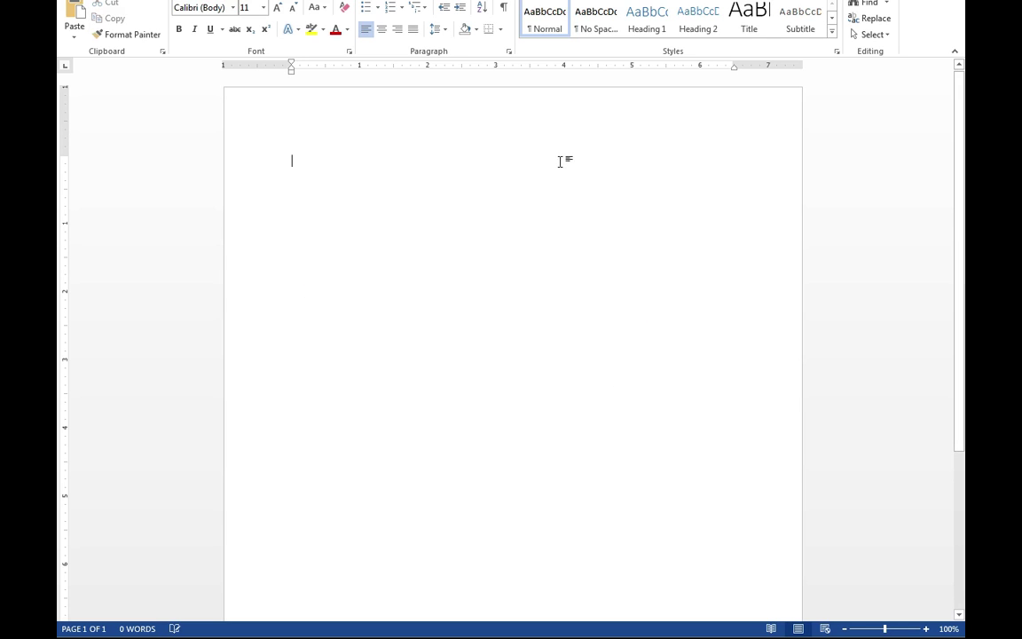
pyautogui.hotkey('ctrl', 'v')
pyautogui.click(76, 36)
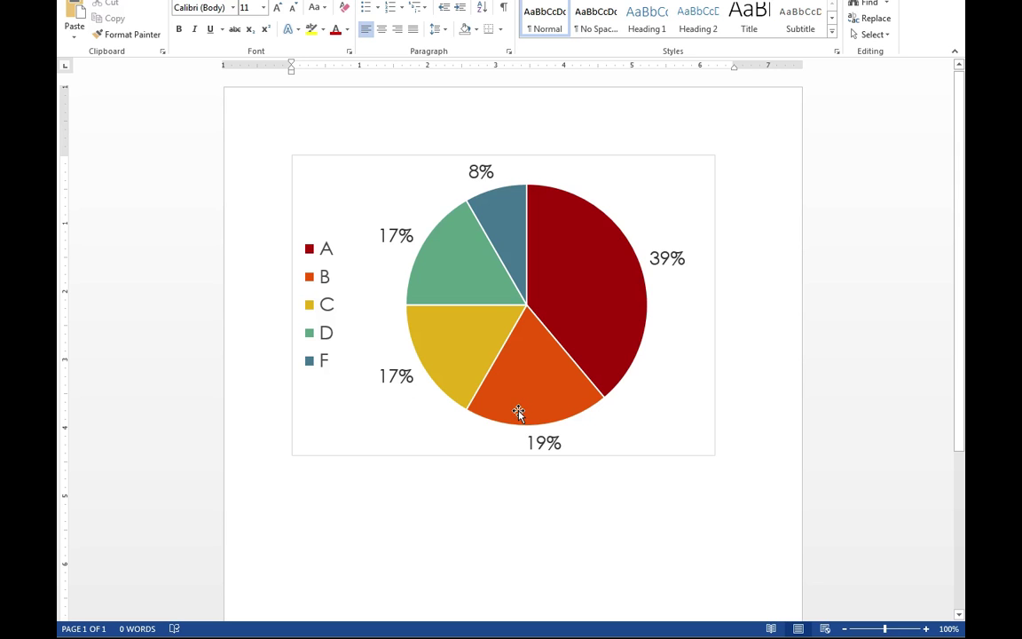
pyautogui.click(317, 164)
pyautogui.press('Delete')
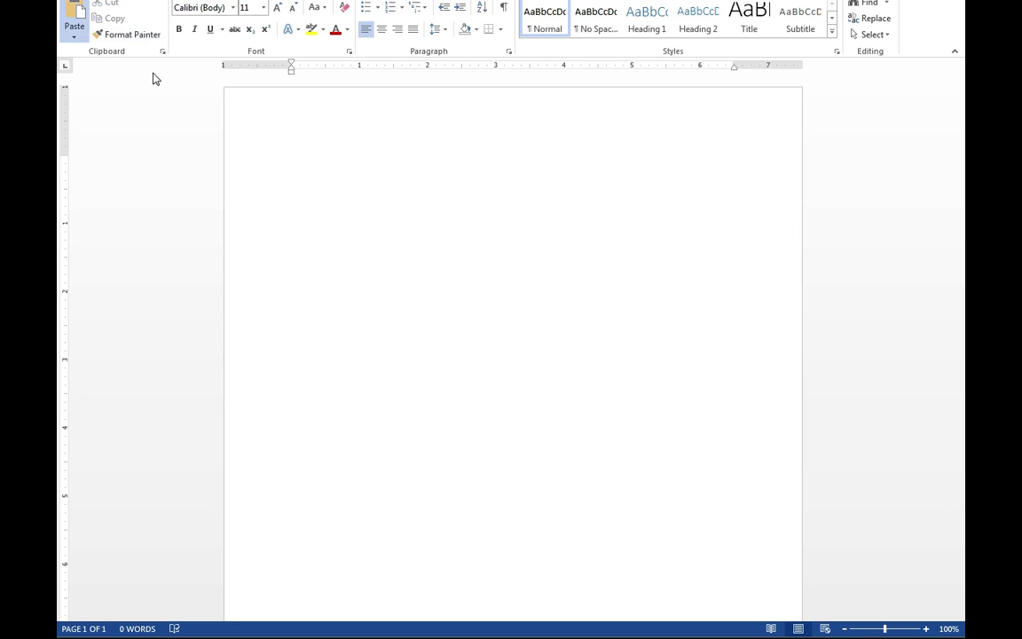
# - Paste the chart into the document as a picture, select it and remove it
pyautogui.hotkey('ctrl', 'z')
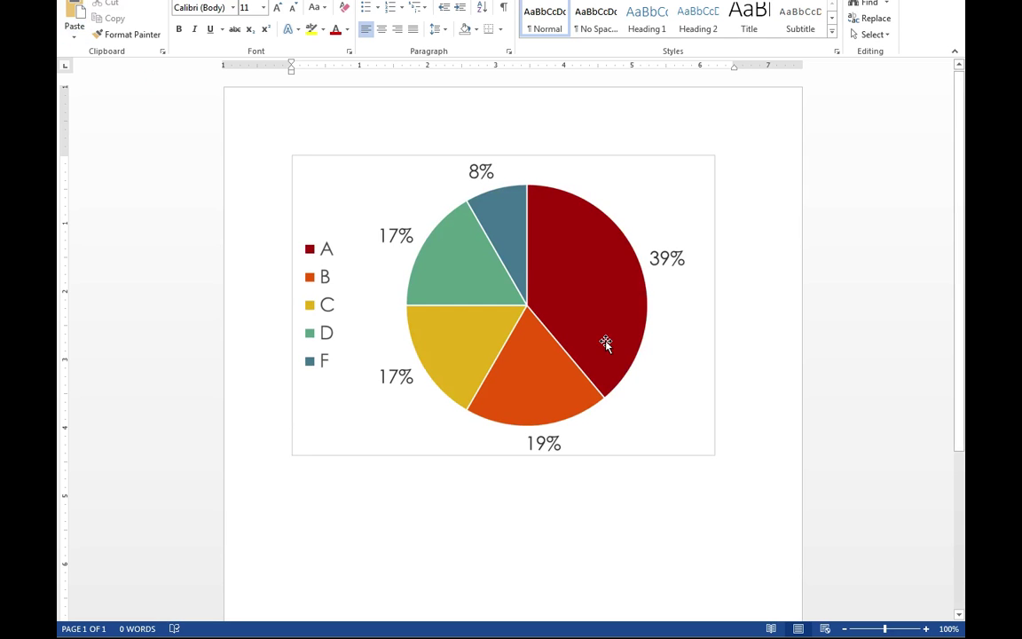
pyautogui.click(576, 345)
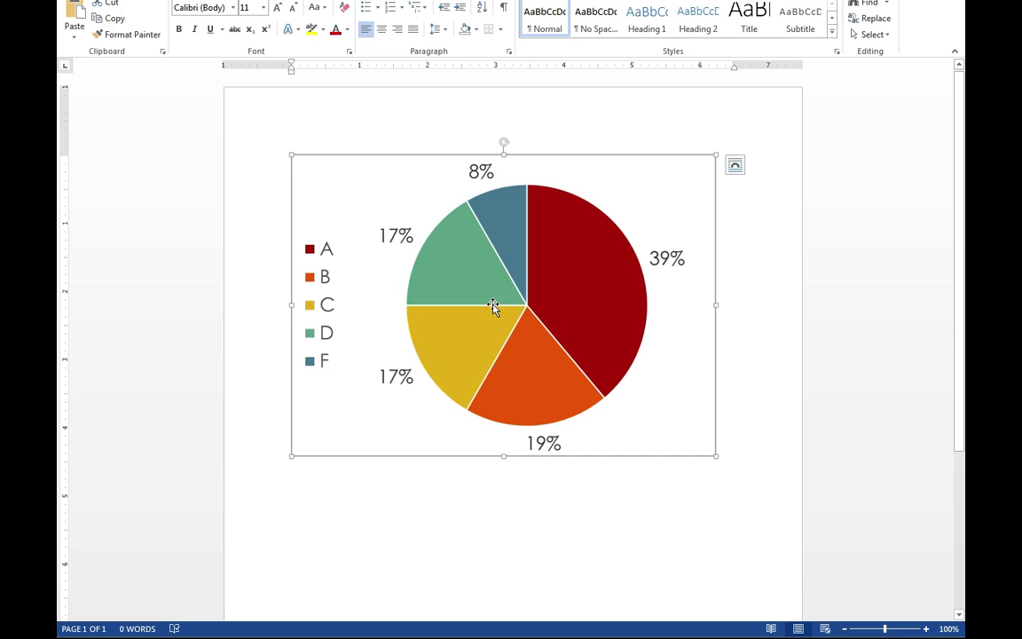
pyautogui.hotkey('ctrl', 'x')
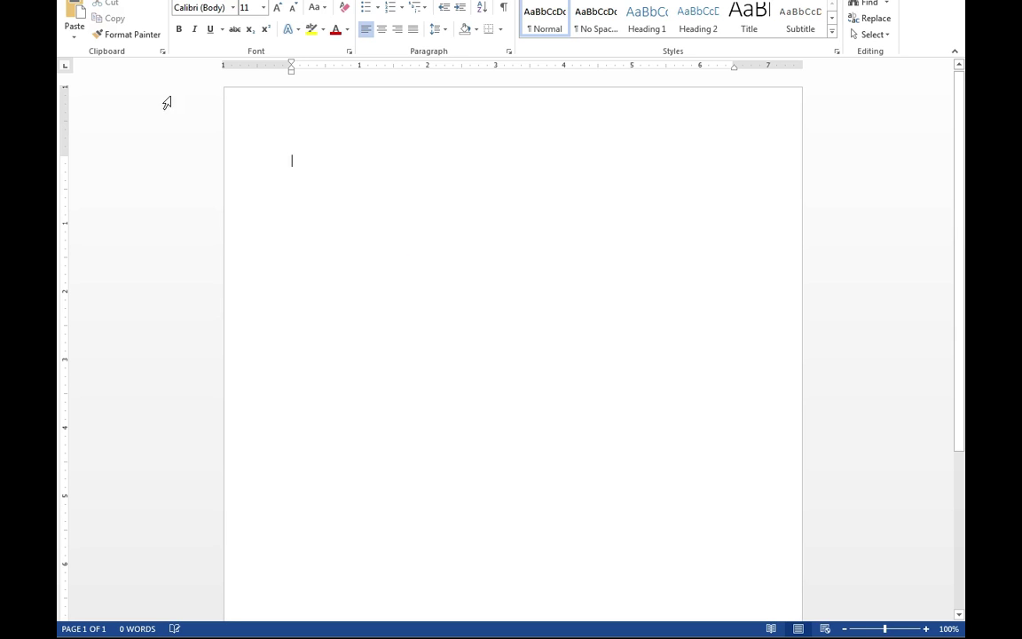
# - Paste the chart into the empty Word document with the default destination theme formatting
pyautogui.click(75, 13)
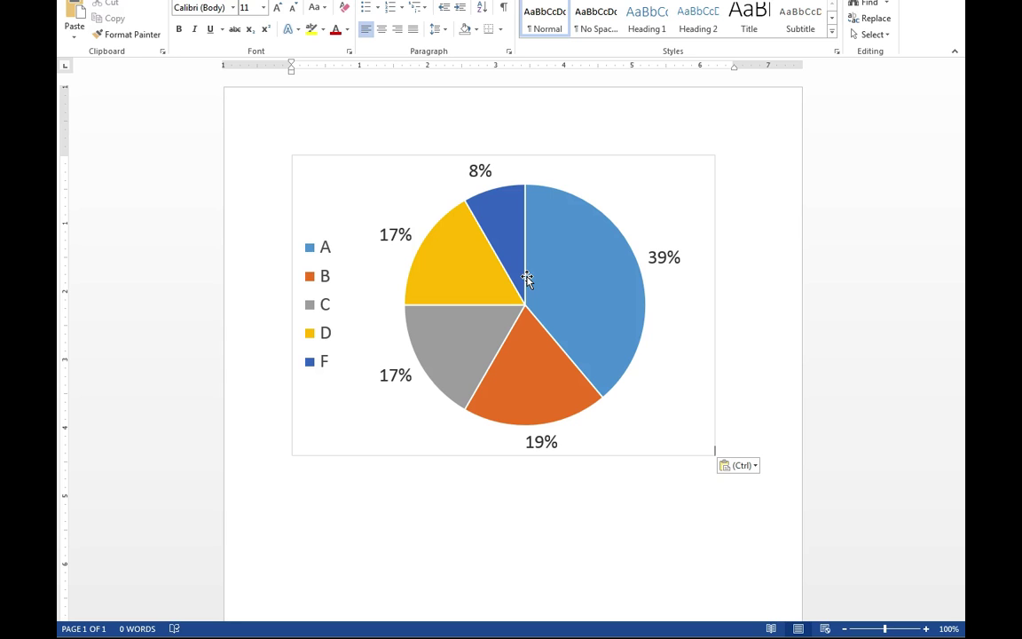
pyautogui.click(632, 215)
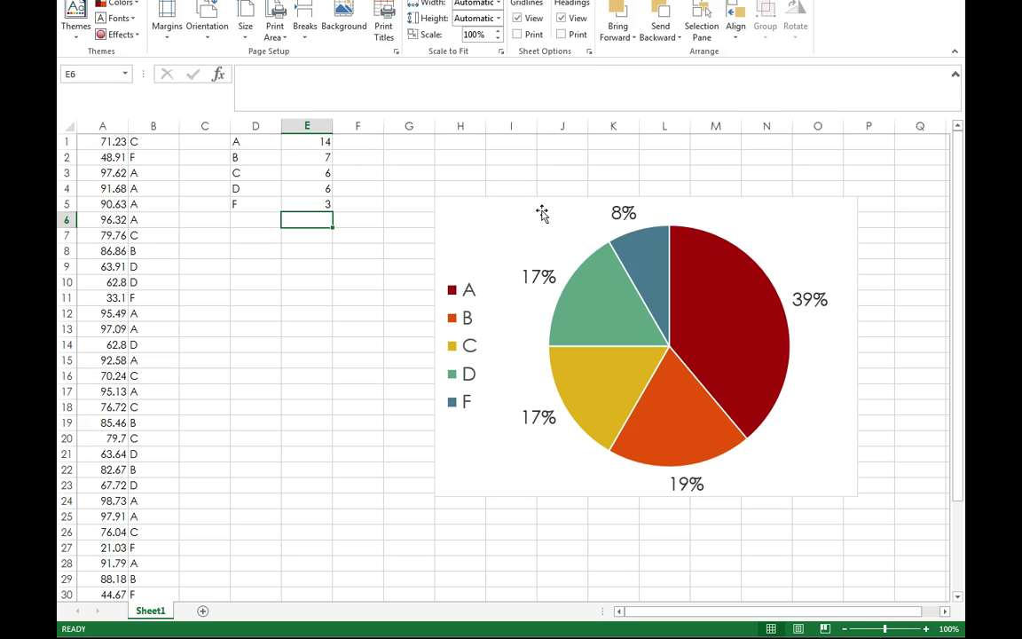
# - Shrink the Excel window to float over the Word document and move the pie chart beside the grade data in column D
pyautogui.click(536, 214)
pyautogui.moveTo(483, 0); pyautogui.dragTo(506, 51)
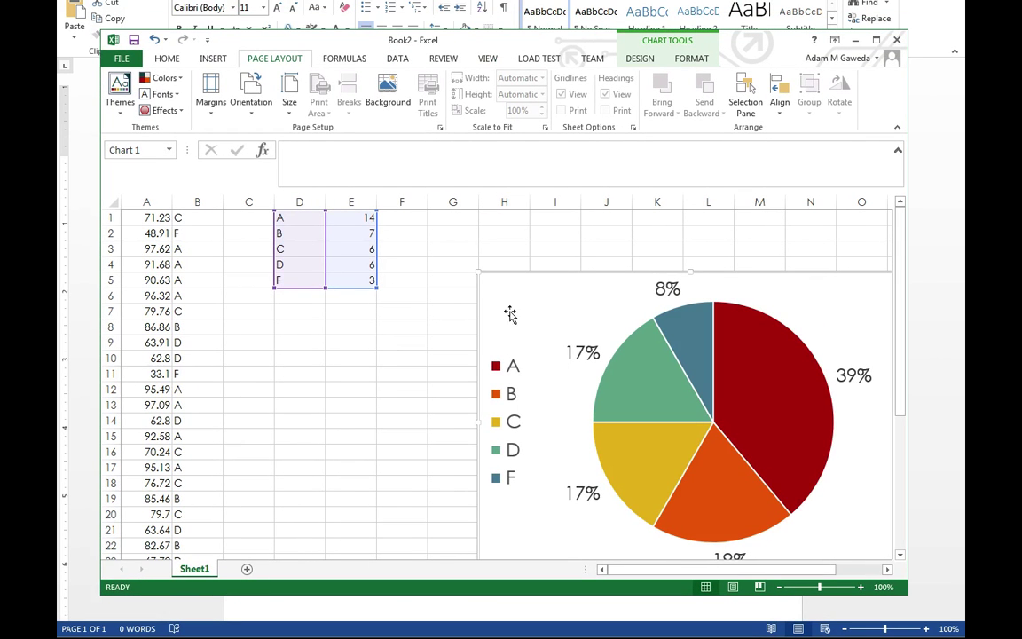
pyautogui.moveTo(560, 295); pyautogui.dragTo(433, 261)
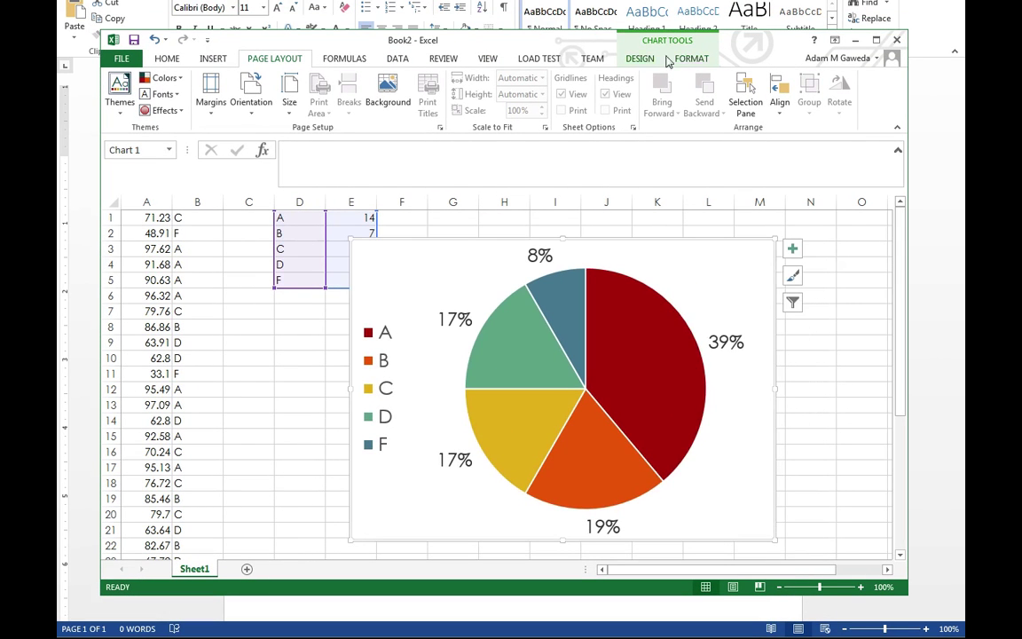
# - Compare the chart design and format tools offered for the Excel pie chart with those for its copy in Word
pyautogui.click(640, 58)
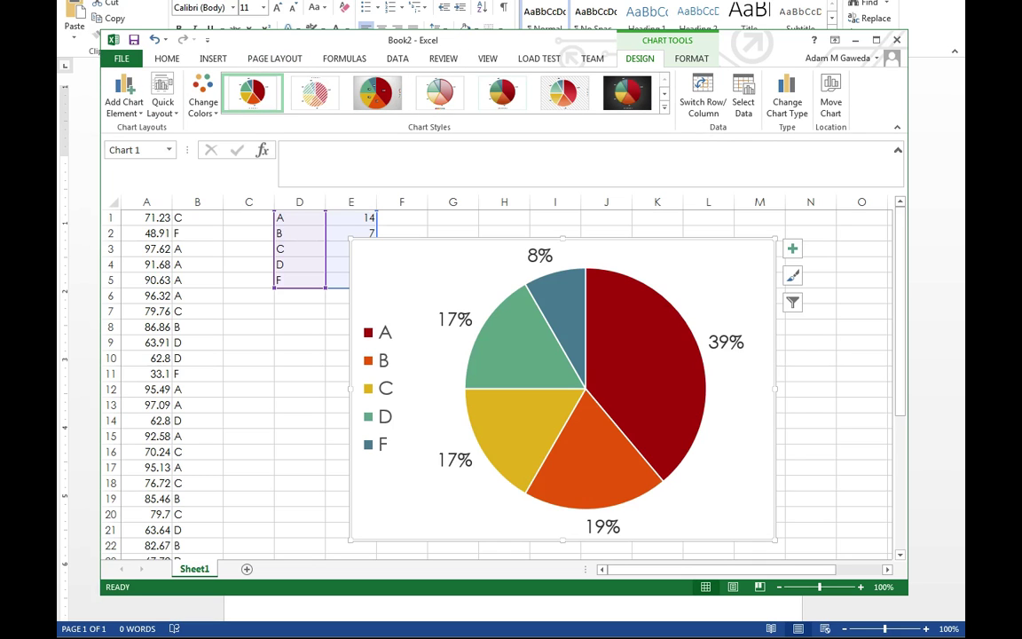
pyautogui.hotkey('alt', 'Tab')
pyautogui.hotkey('ctrl', 'v')
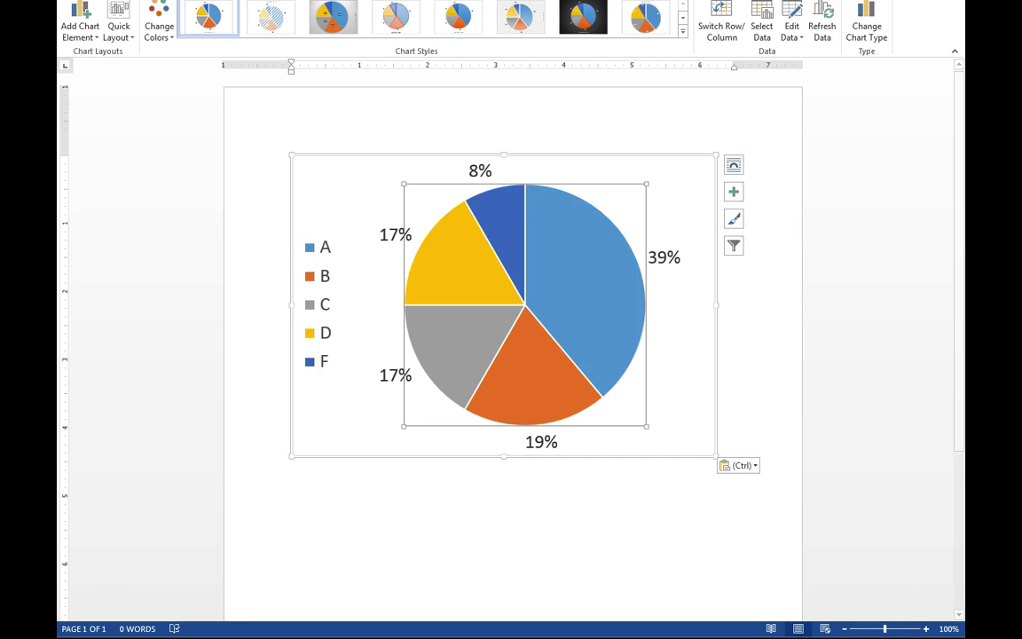
pyautogui.hotkey('alt', 'Tab')
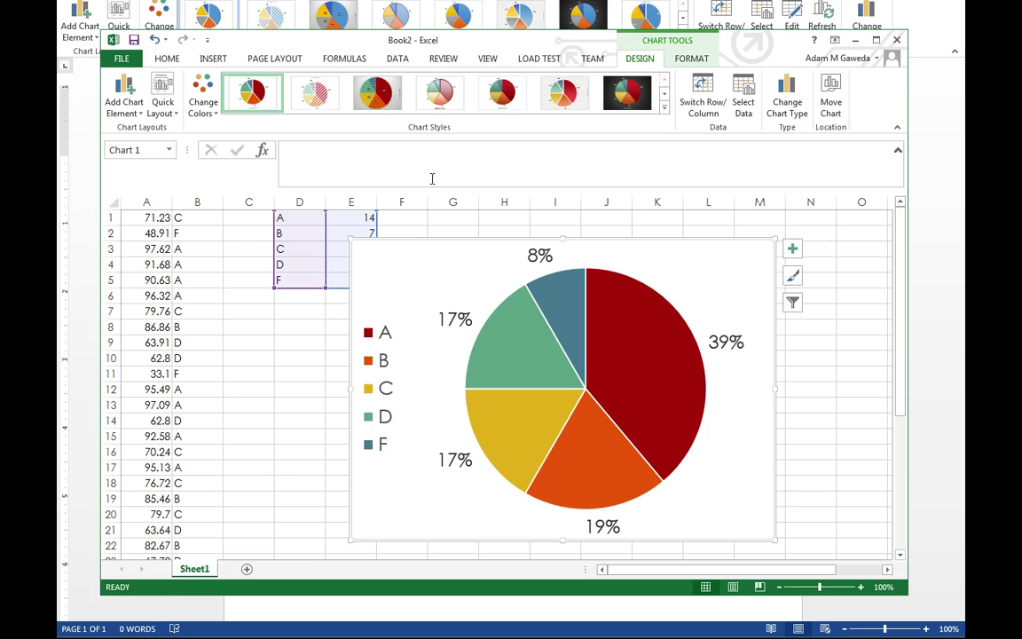
pyautogui.click(689, 59)
pyautogui.hotkey('alt', 'Tab')
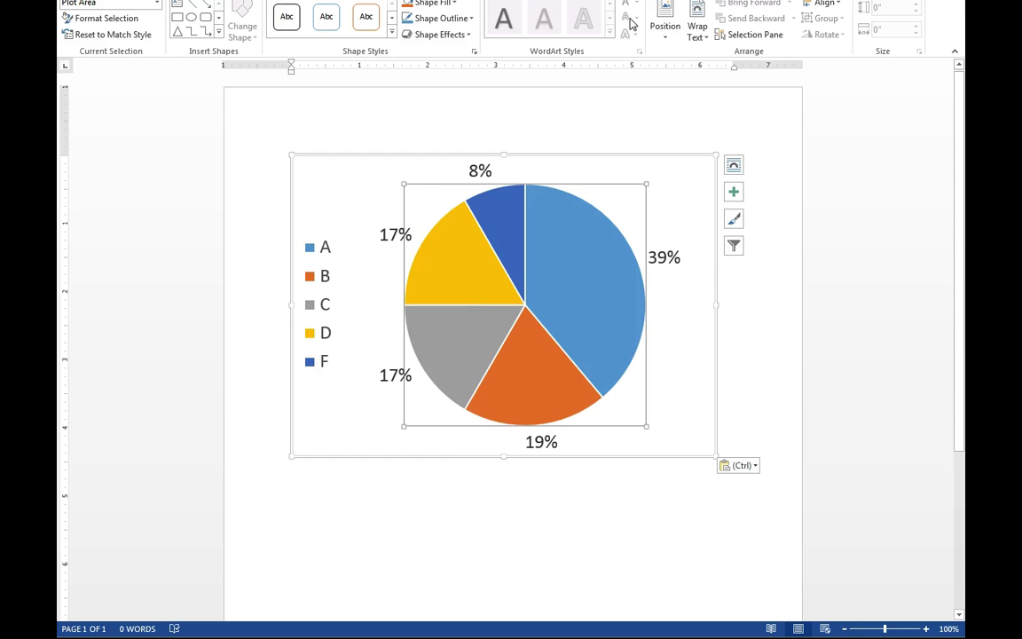
pyautogui.hotkey('alt', 'Tab')
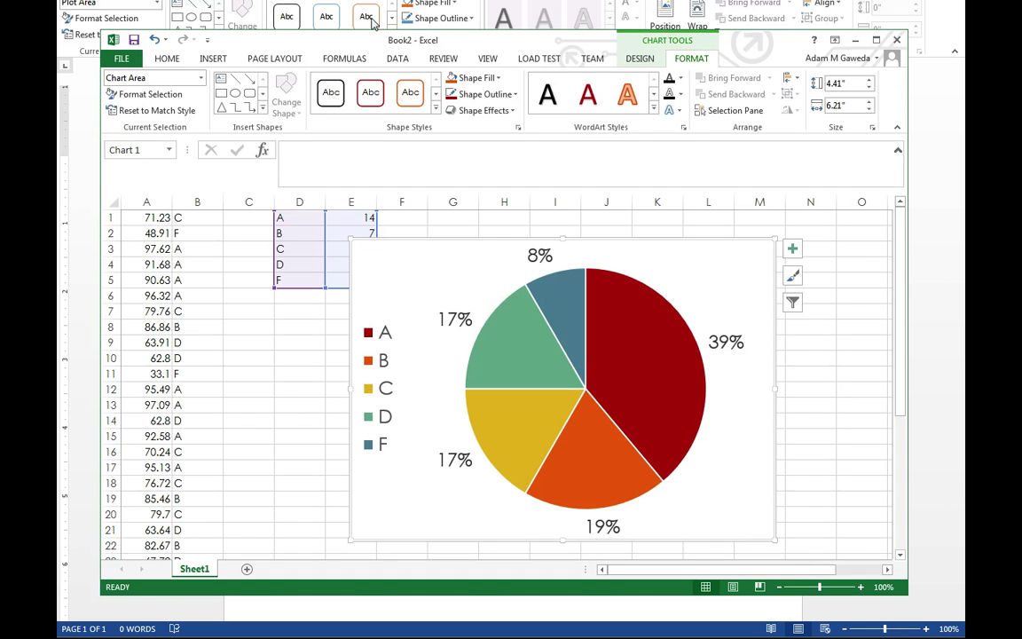
# - Close the Excel workbook window and switch to the Integration diagram in GIMP
pyautogui.moveTo(385, 46); pyautogui.dragTo(373, 86)
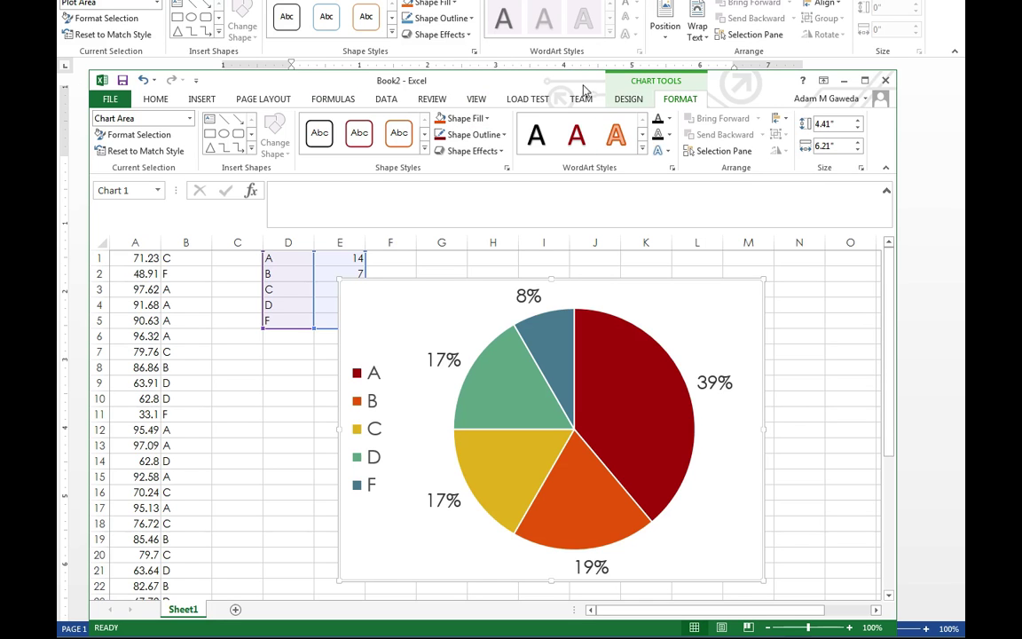
pyautogui.moveTo(753, 91); pyautogui.dragTo(762, 29)
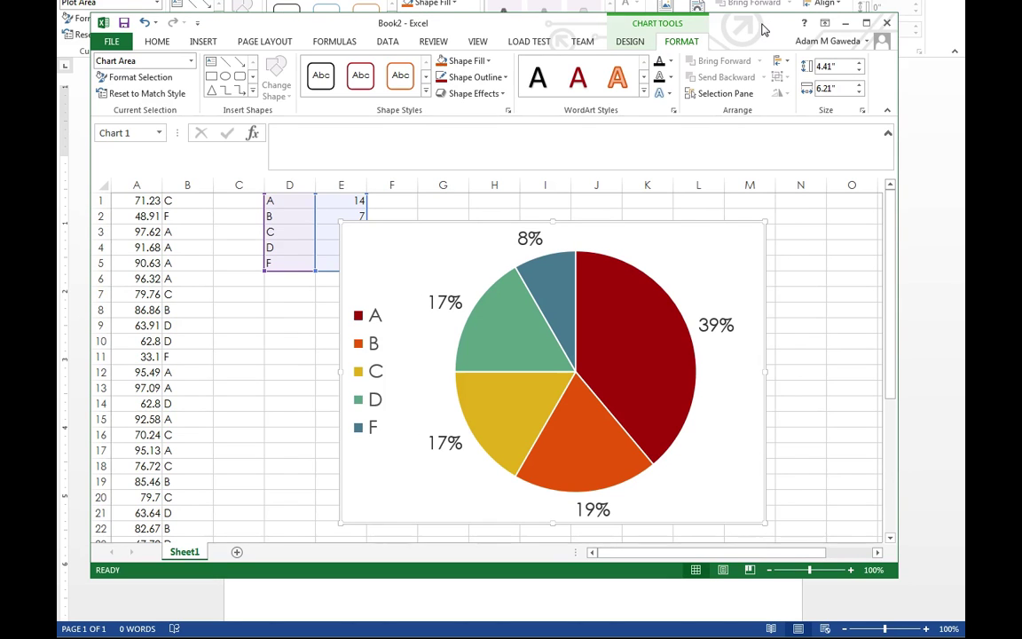
pyautogui.click(889, 25)
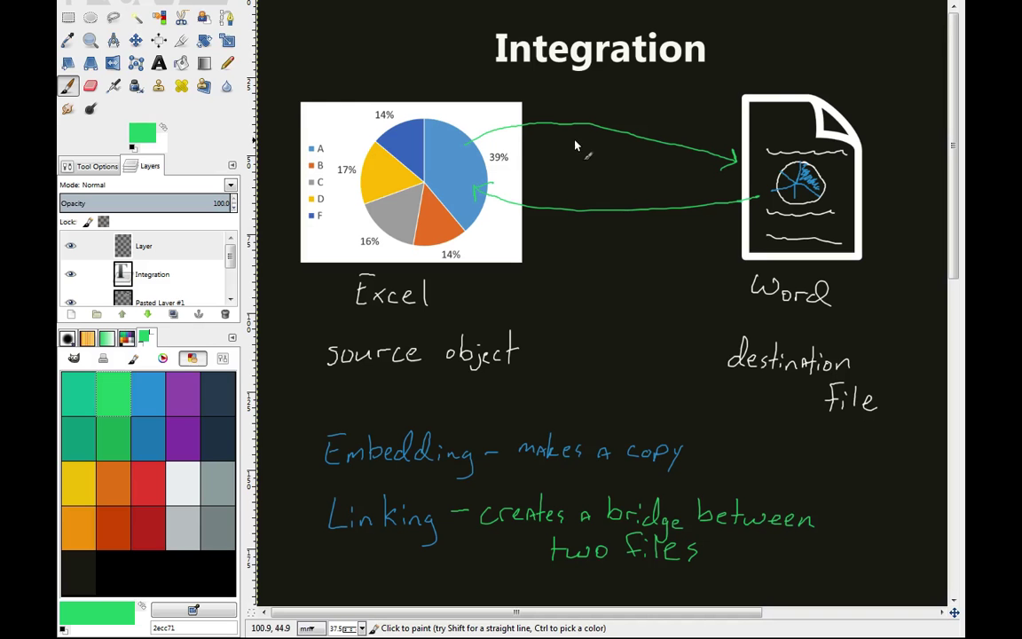
# - Underline the handwritten words "source", "destination", "Embedding" and "Linking" with green brush strokes
pyautogui.moveTo(320, 374); pyautogui.dragTo(422, 374)
pyautogui.moveTo(721, 373); pyautogui.dragTo(863, 373)
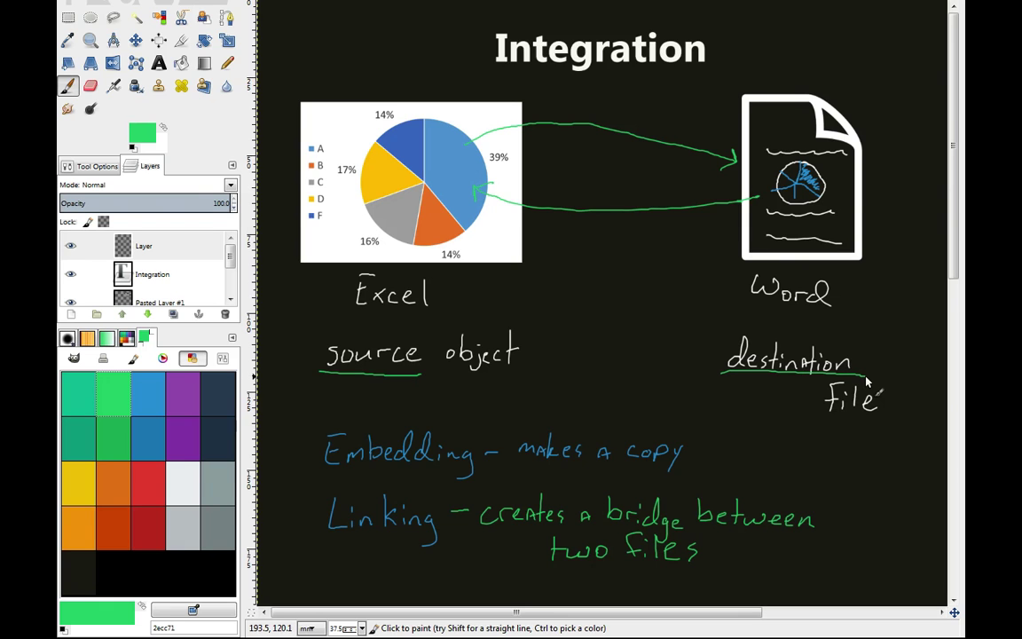
pyautogui.moveTo(325, 477); pyautogui.dragTo(484, 472)
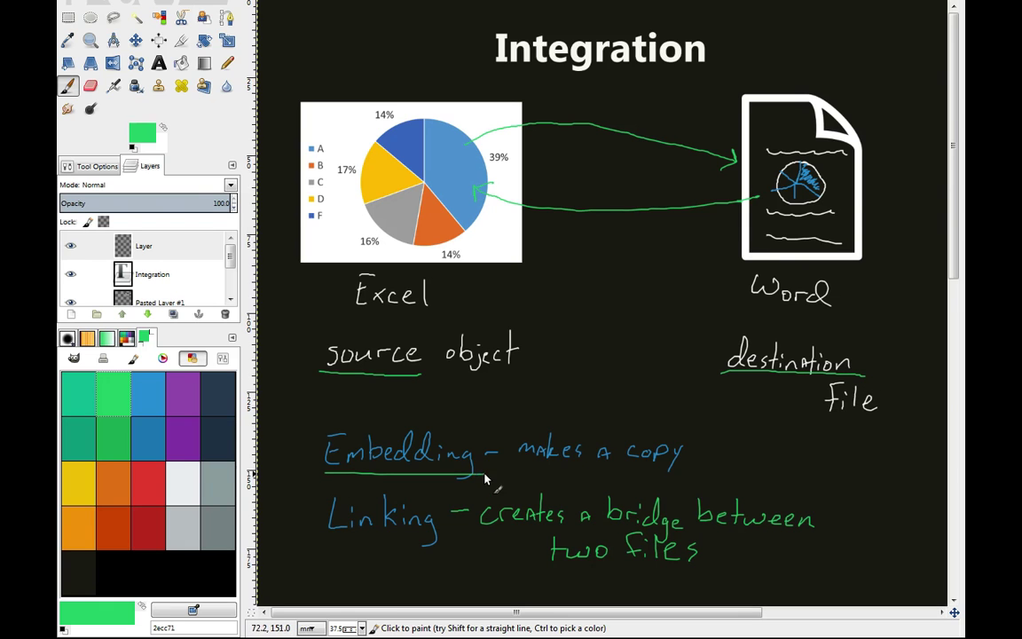
pyautogui.moveTo(327, 535); pyautogui.dragTo(440, 531)
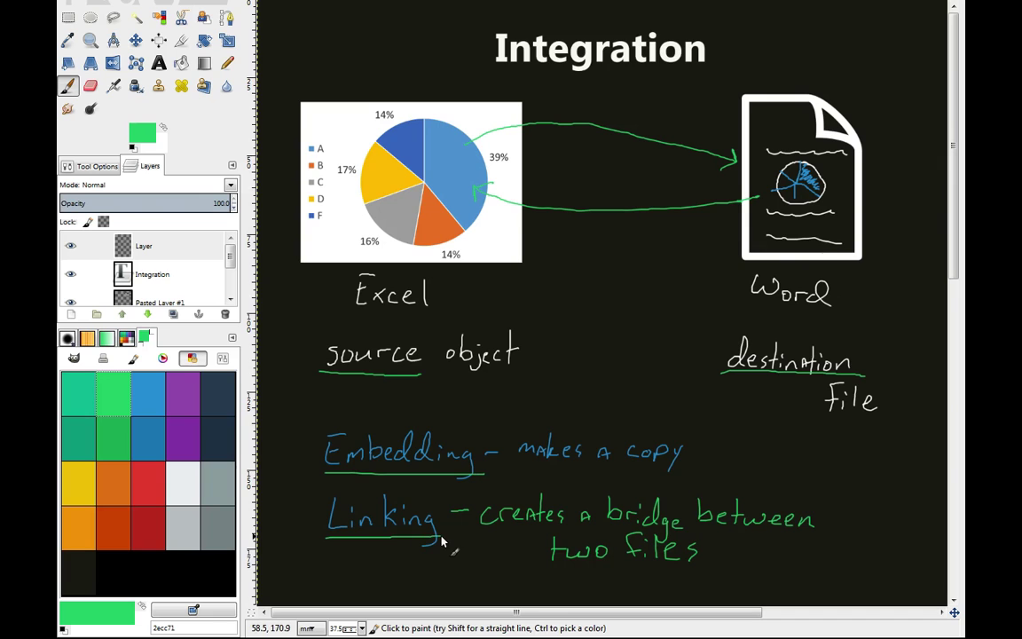